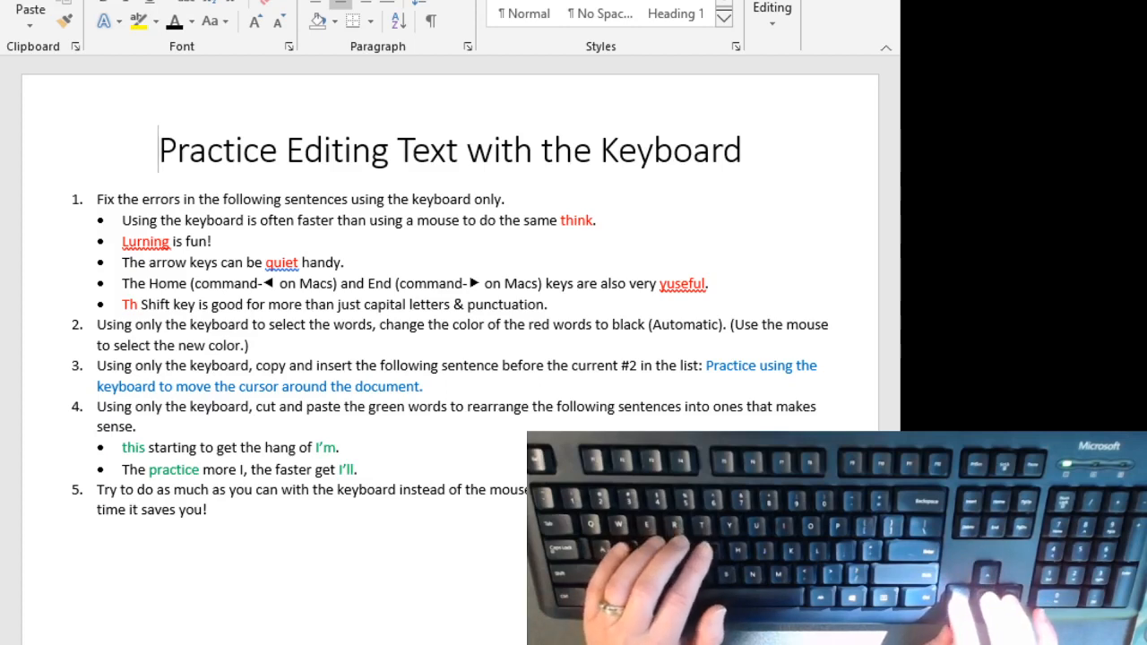
- Correct the misspelled red last word of the first bulleted sentence under item 1 so it reads "thing"
key(Down)
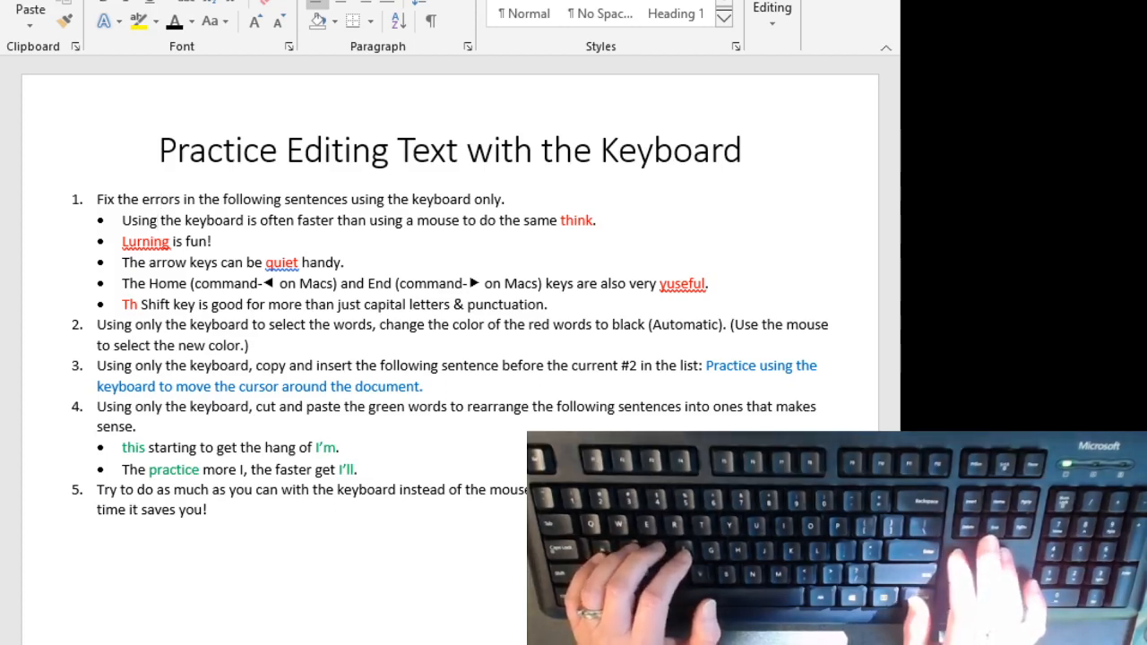
key(End)
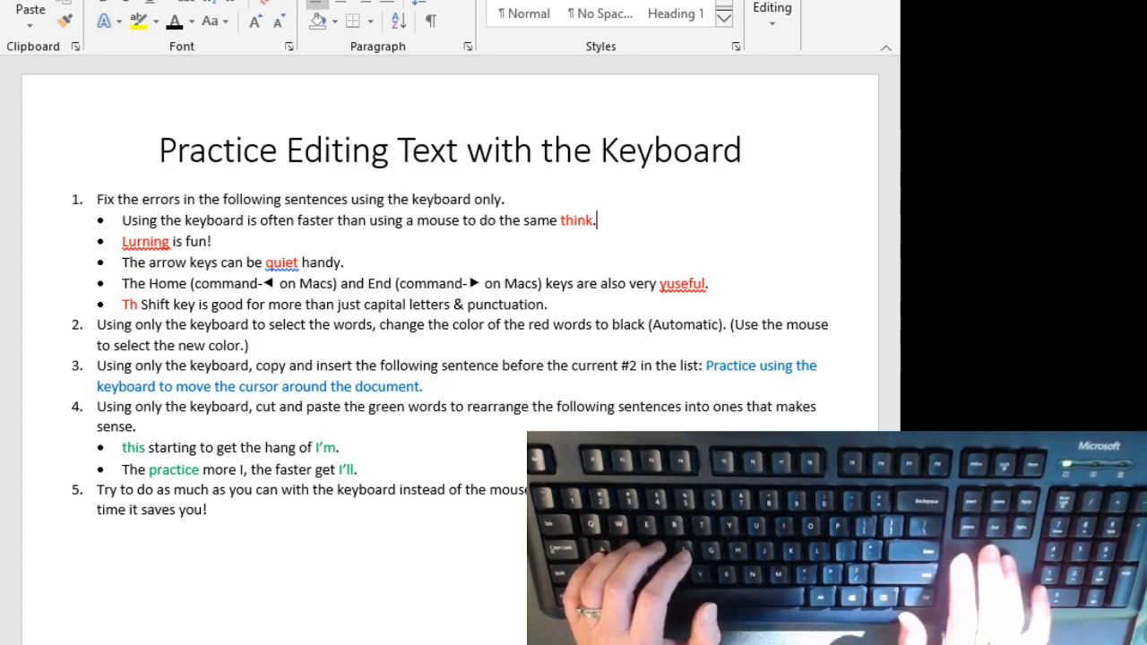
key(Left)
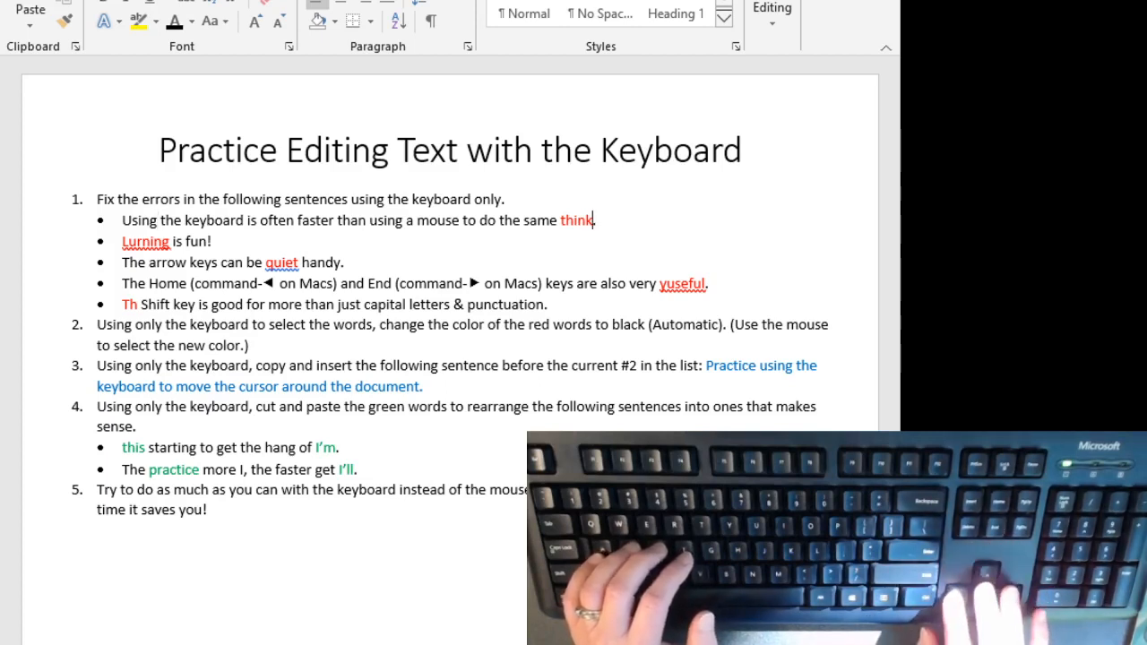
key(BackSpace)
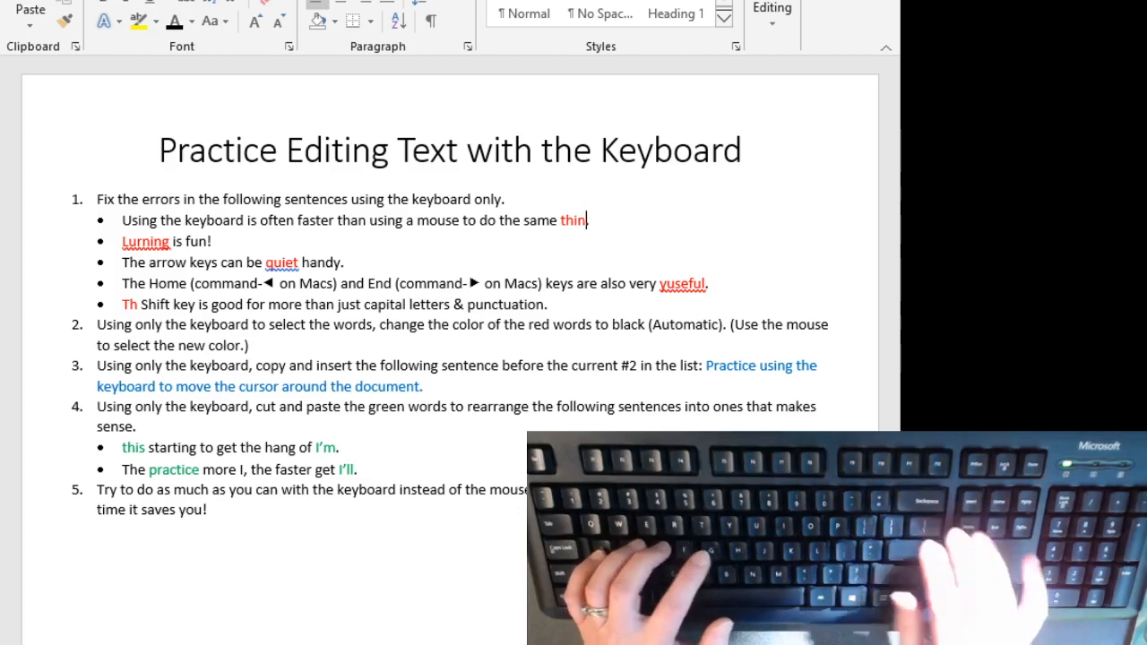
text(g)
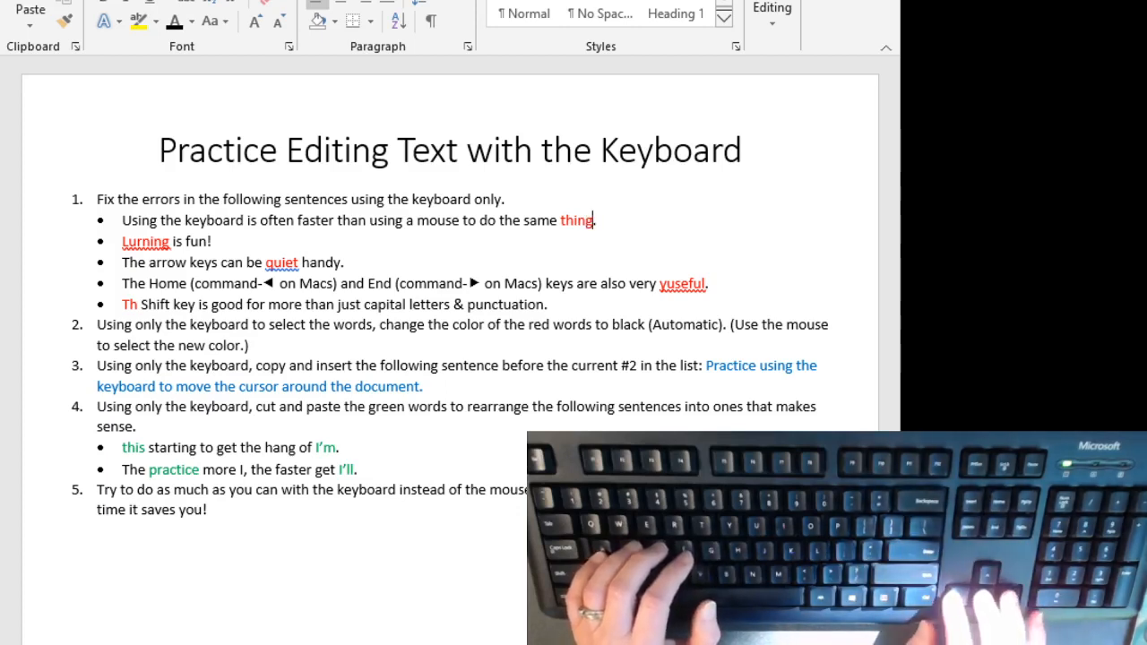
- Correct the misspelled red word that starts the second bulleted sentence under item 1 to "Learning"
key(Down)
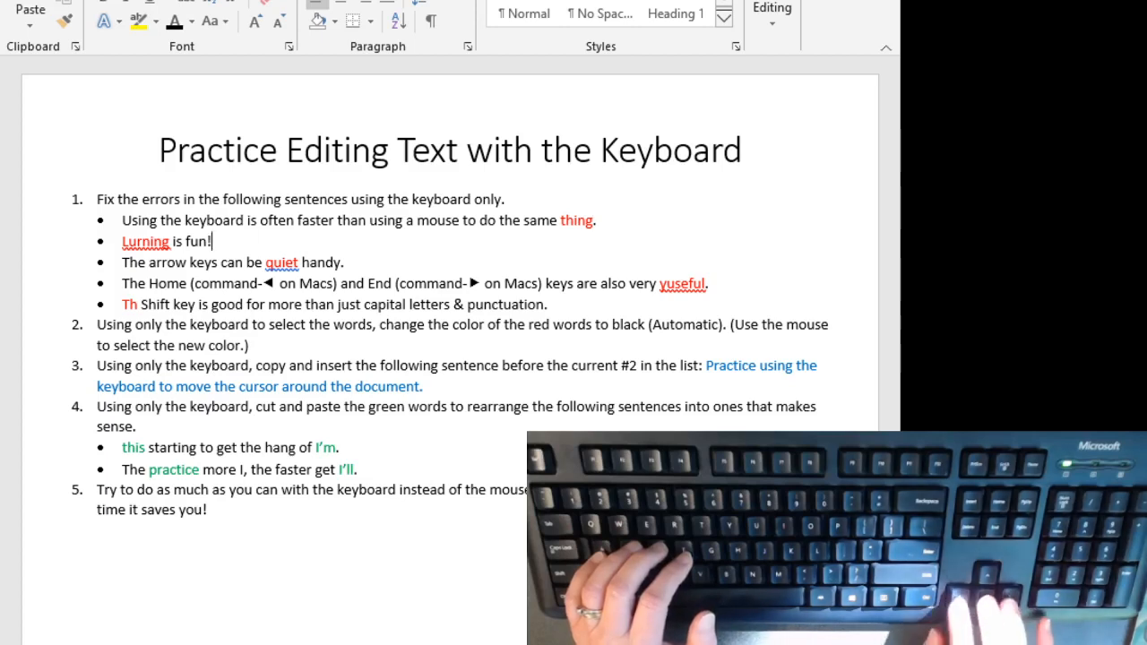
key(Home)
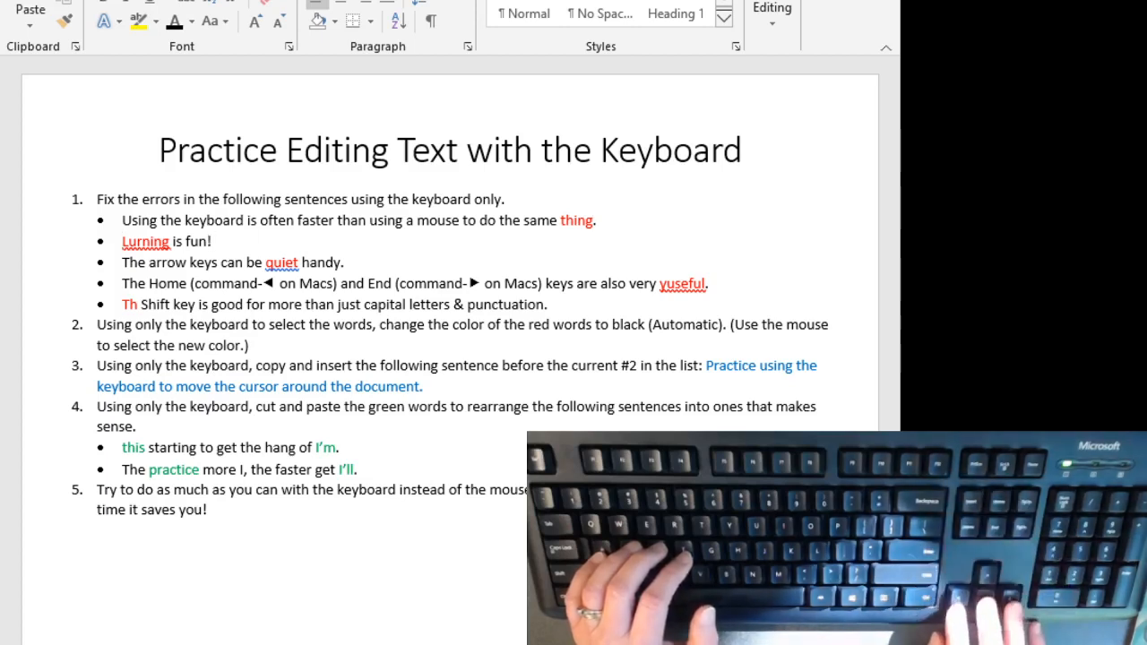
key(Right)
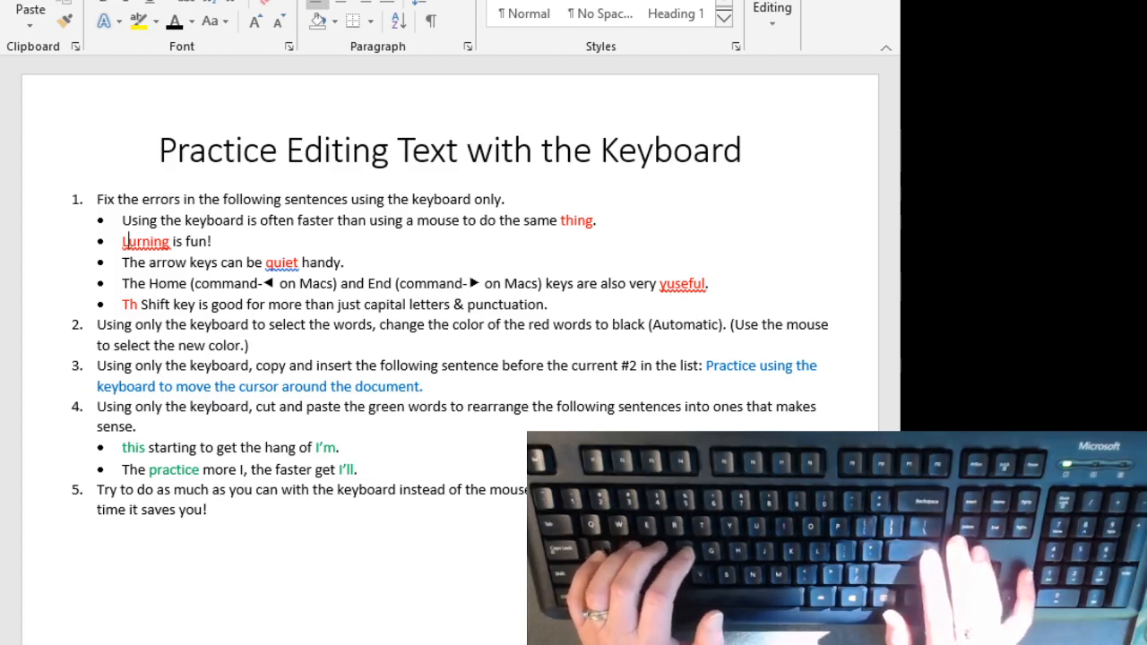
key(Delete)
text(ea)
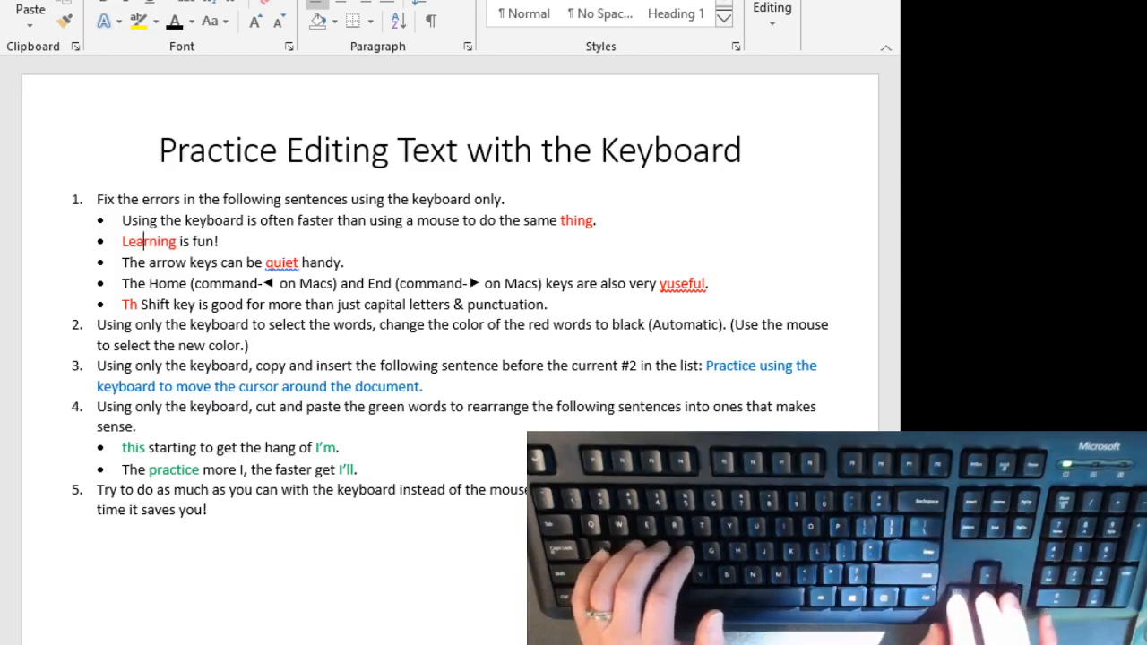
- Correct the red word before "handy" in the arrow keys sentence so it reads "quite"
key(Down)
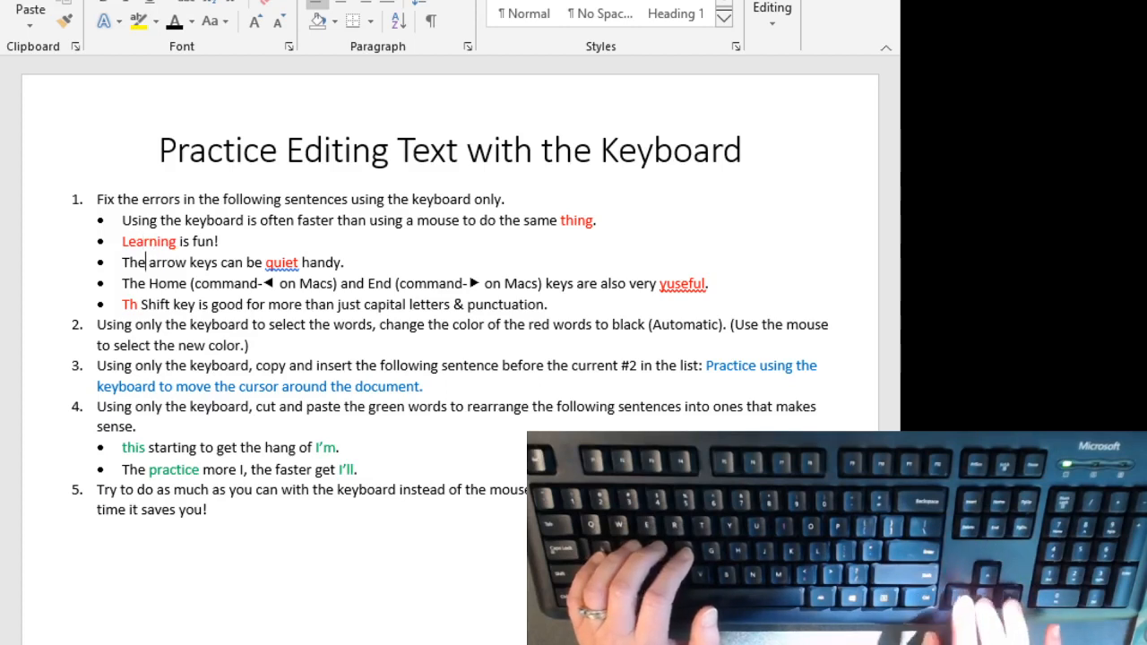
key(End)
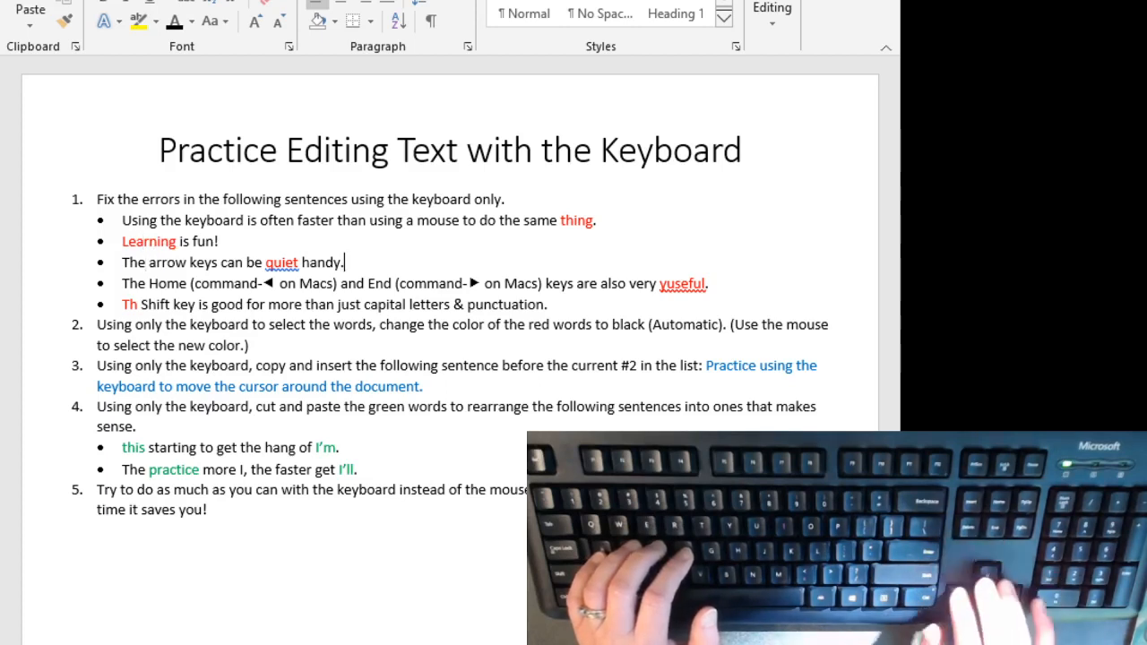
key(Left)
key(Left)
key(Left)
key(Left)
key(Left)
key(Left)
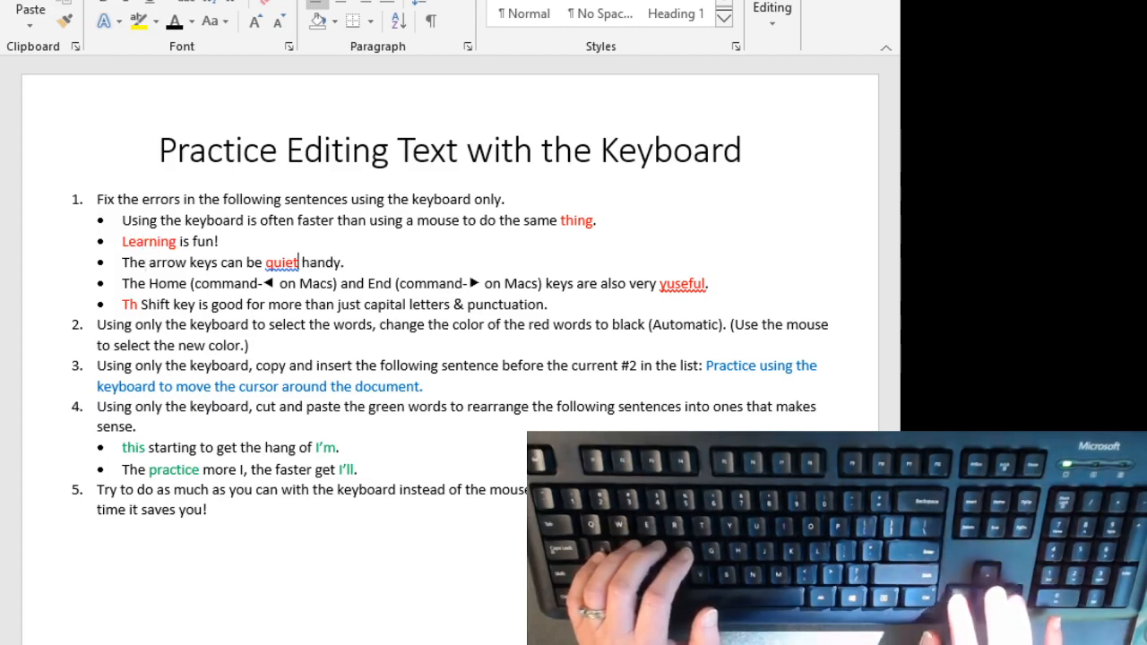
key(BackSpace)
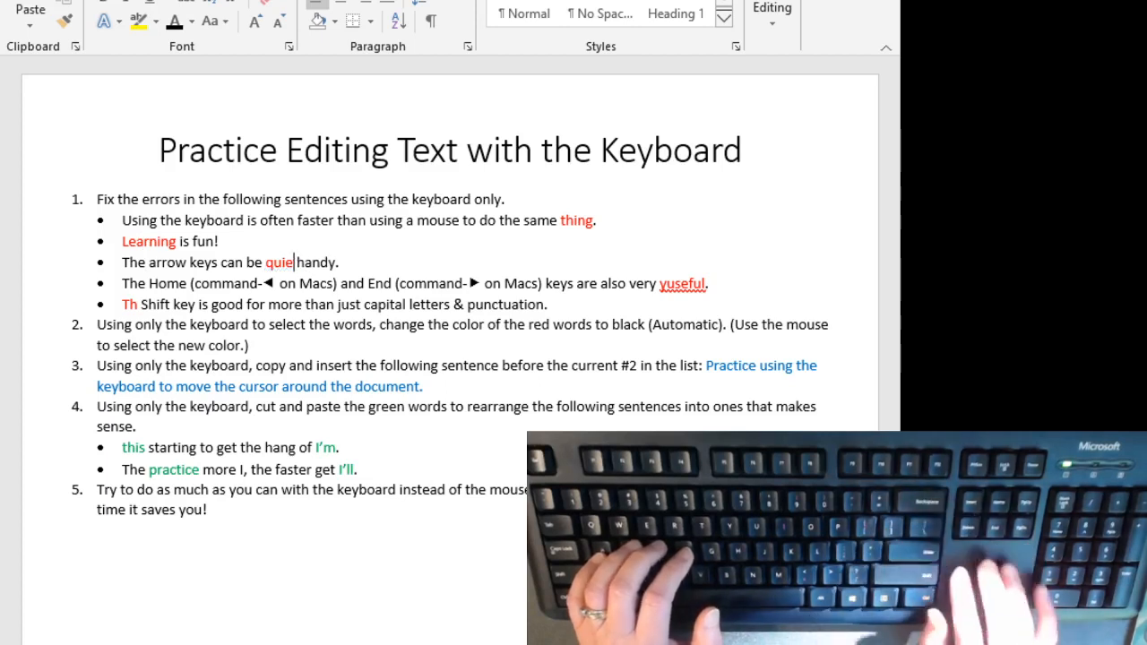
key(Left)
text(t)
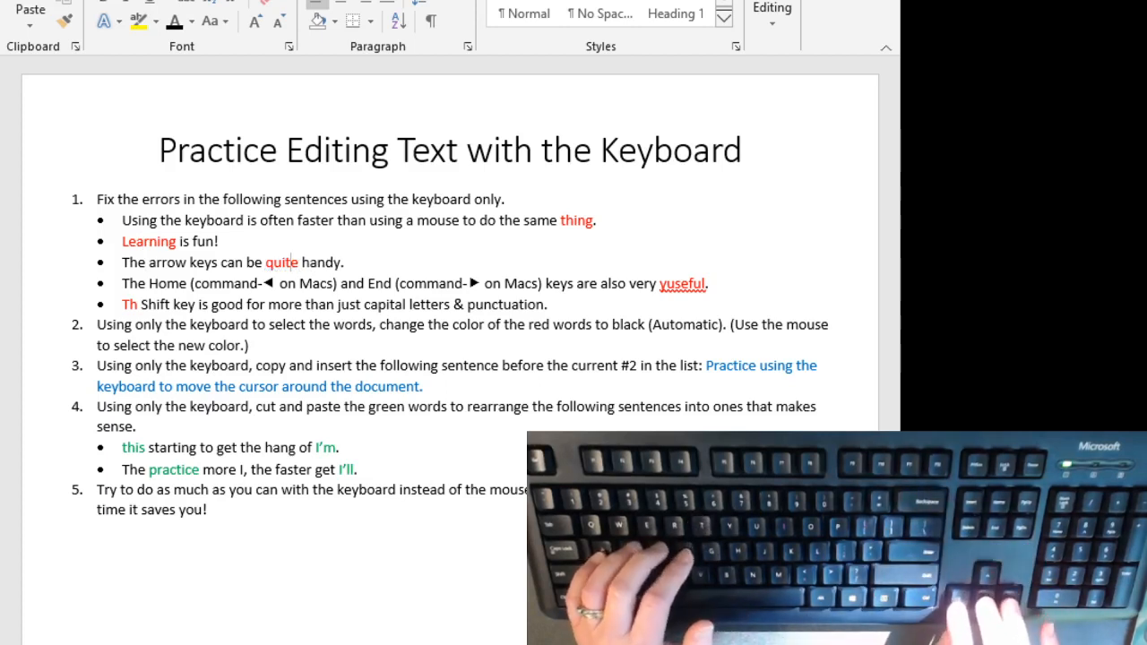
- Correct the red last word of the Home and End keys sentence so it reads "useful"
key(Down)
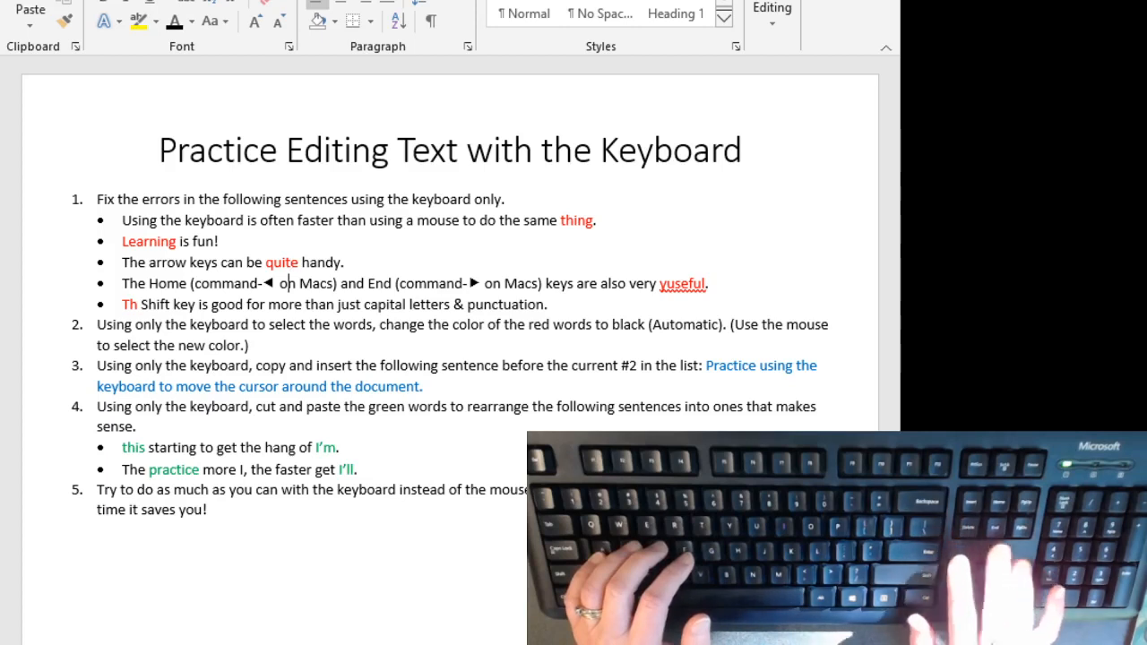
key(End)
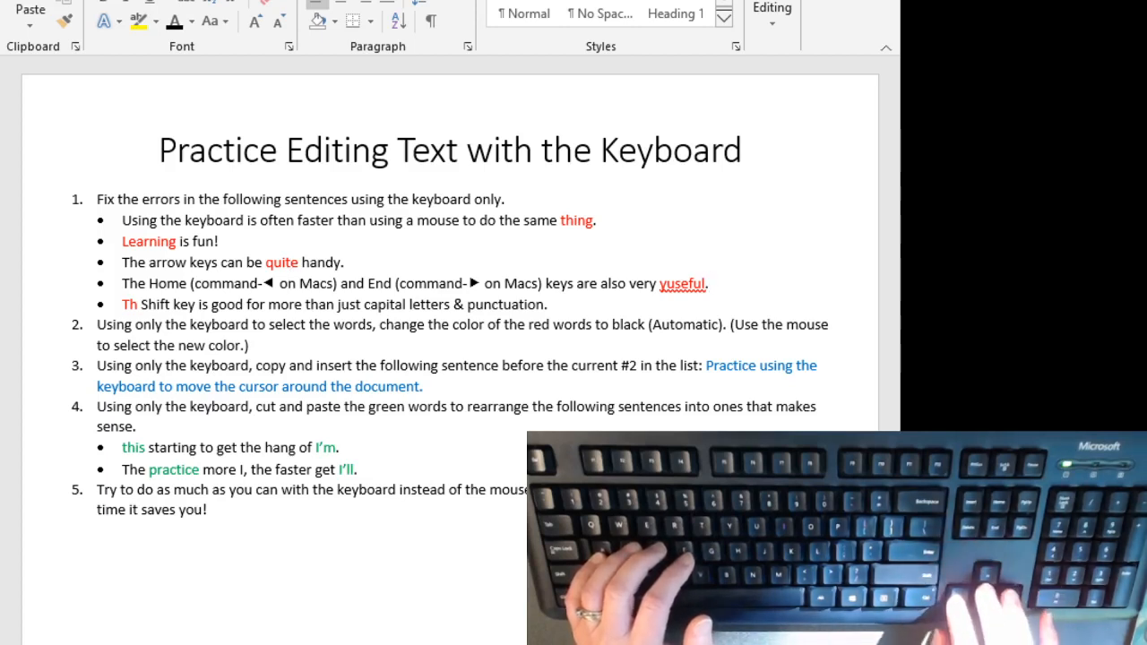
key(Left)
key(Left)
key(Left)
key(Left)
key(Left)
key(Left)
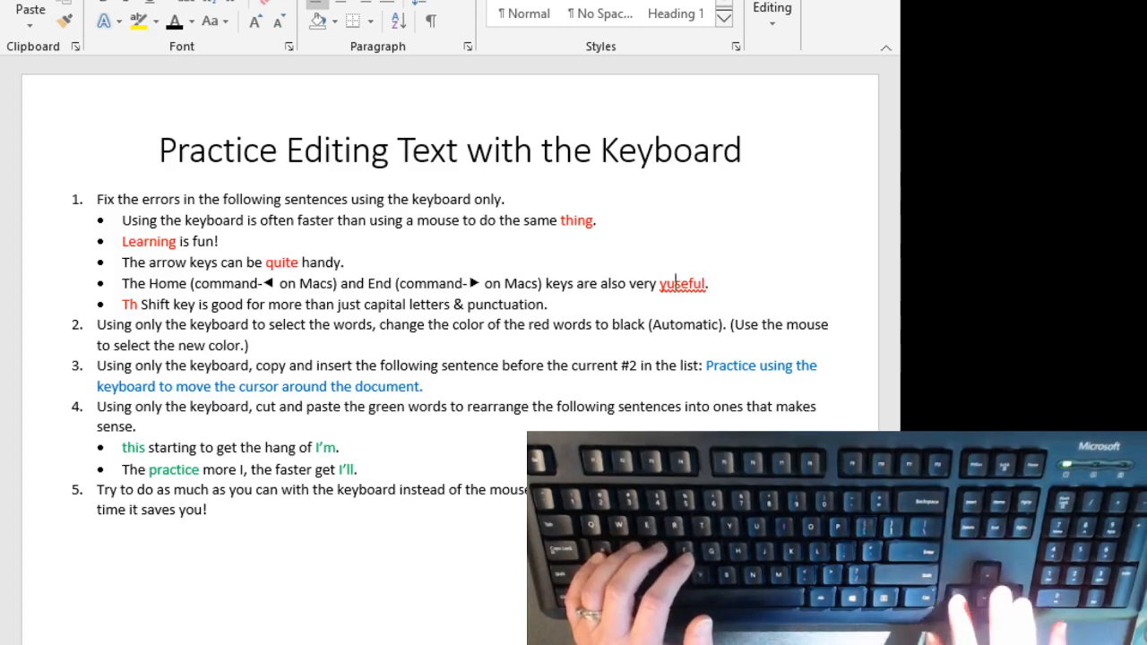
key(BackSpace)
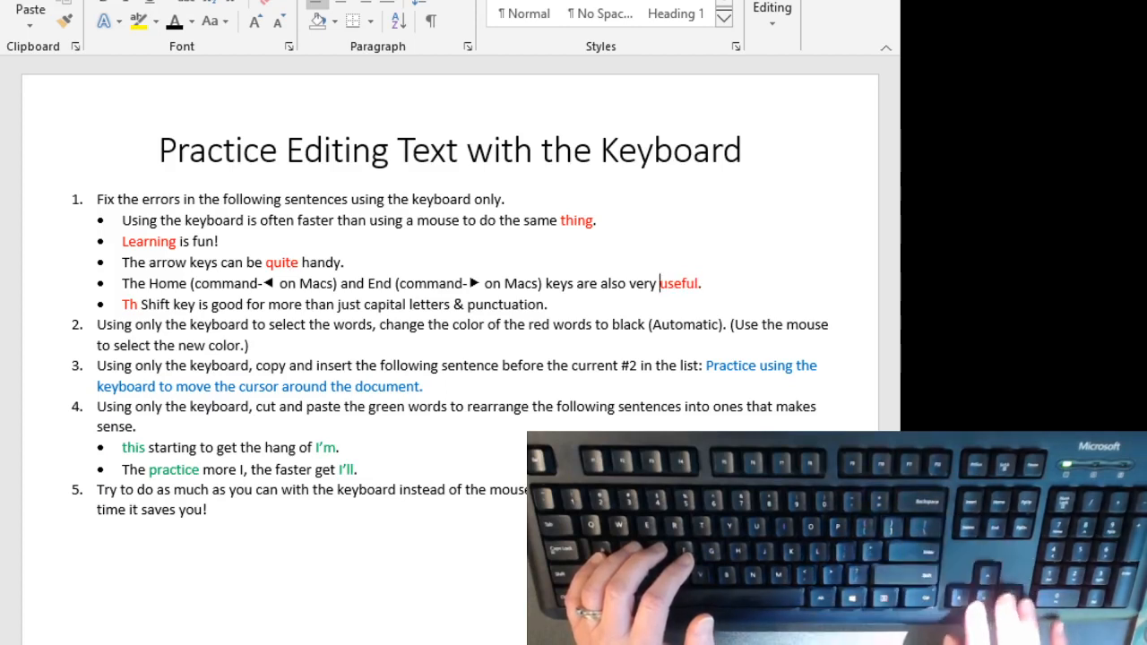
- Complete the red first word of the Shift key sentence so it reads "The"
key(Down)
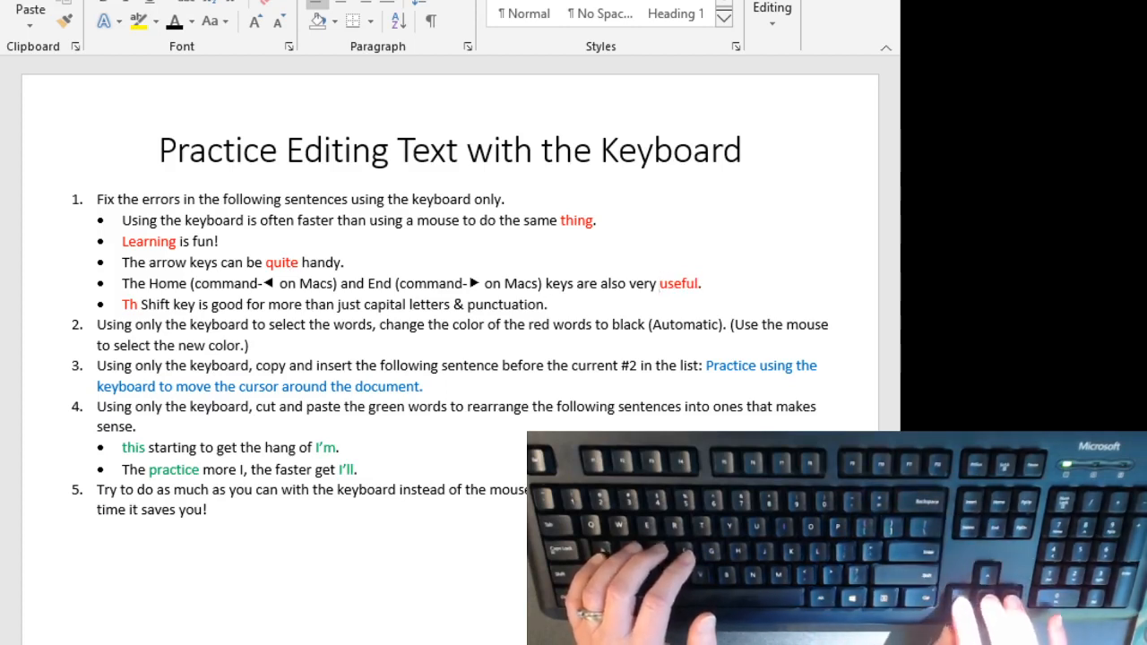
key(Home)
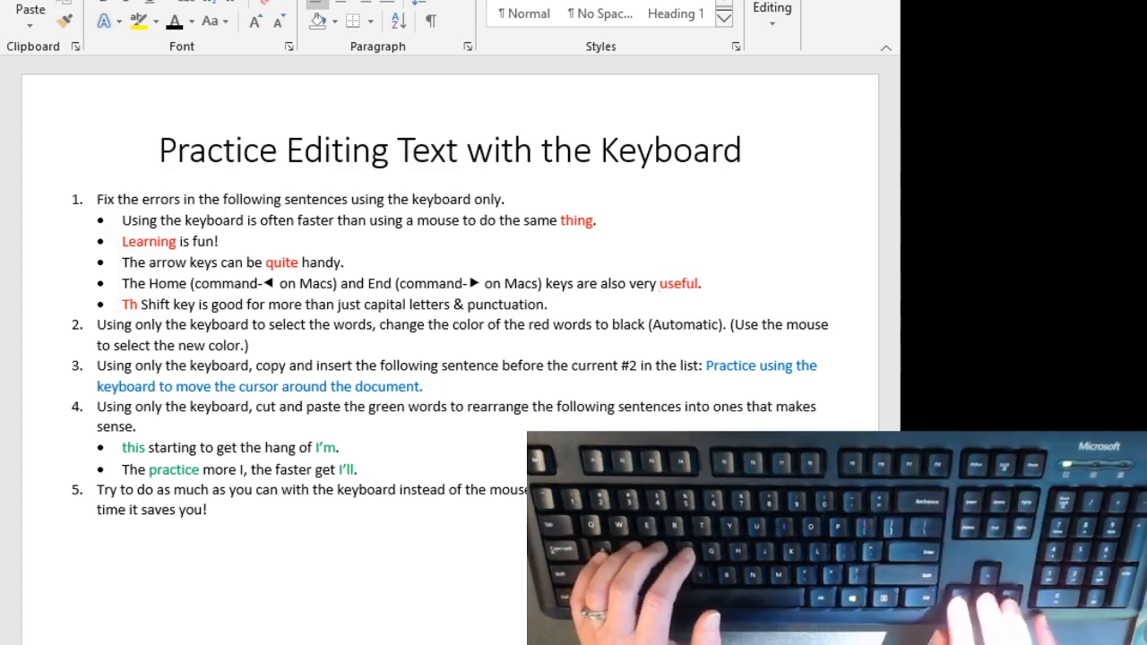
key(Right)
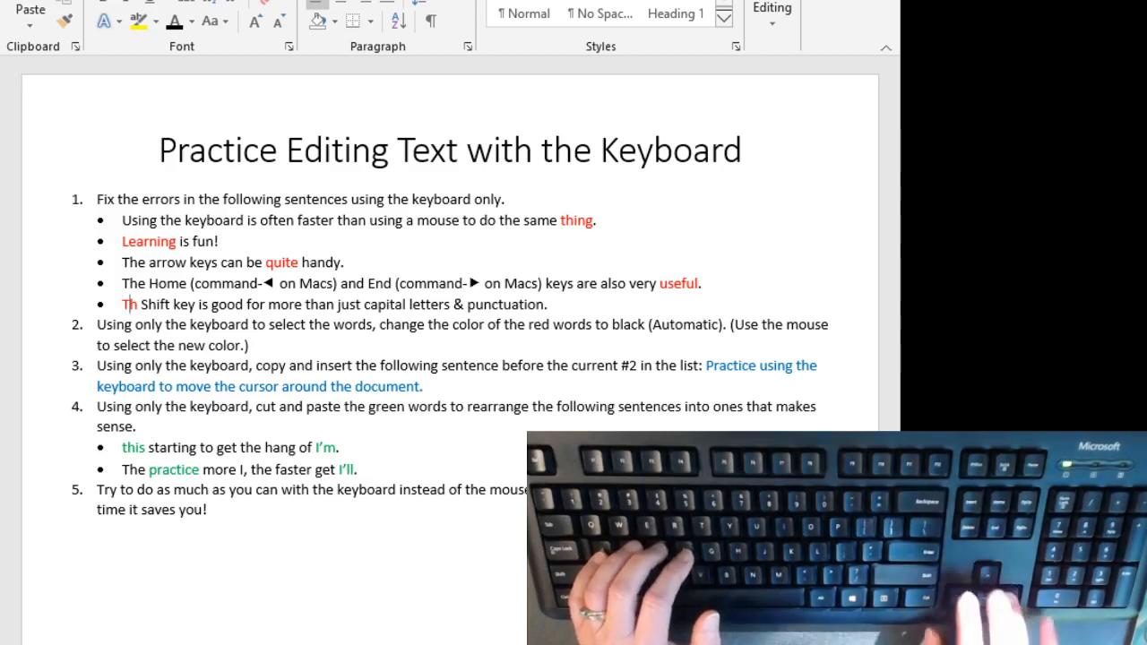
key(Right)
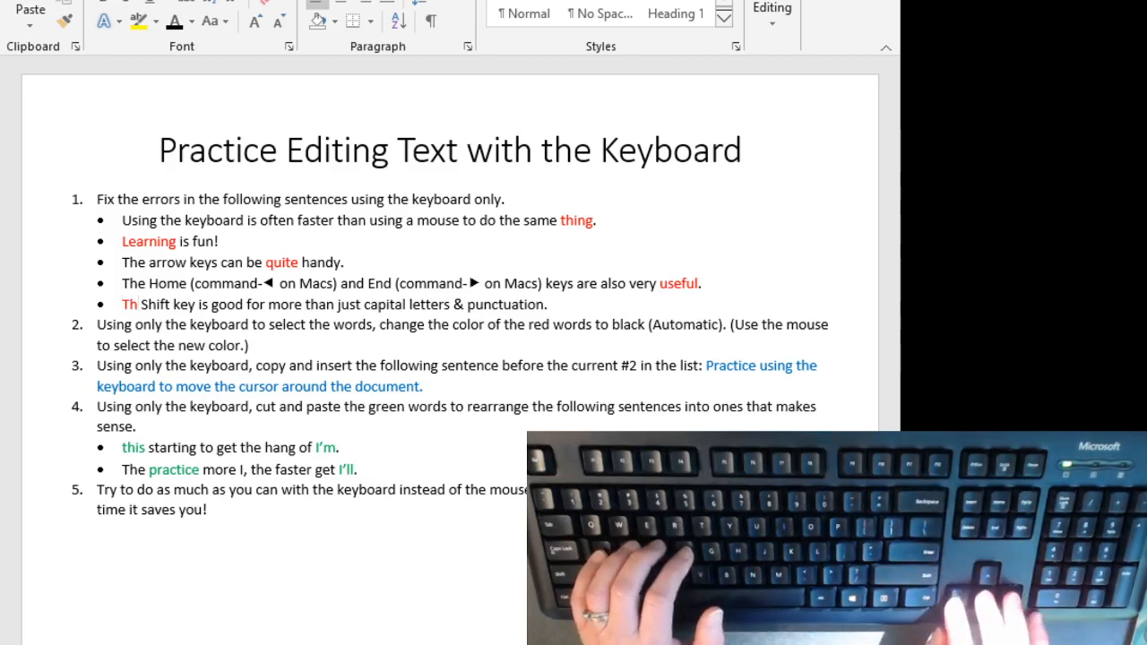
text(e)
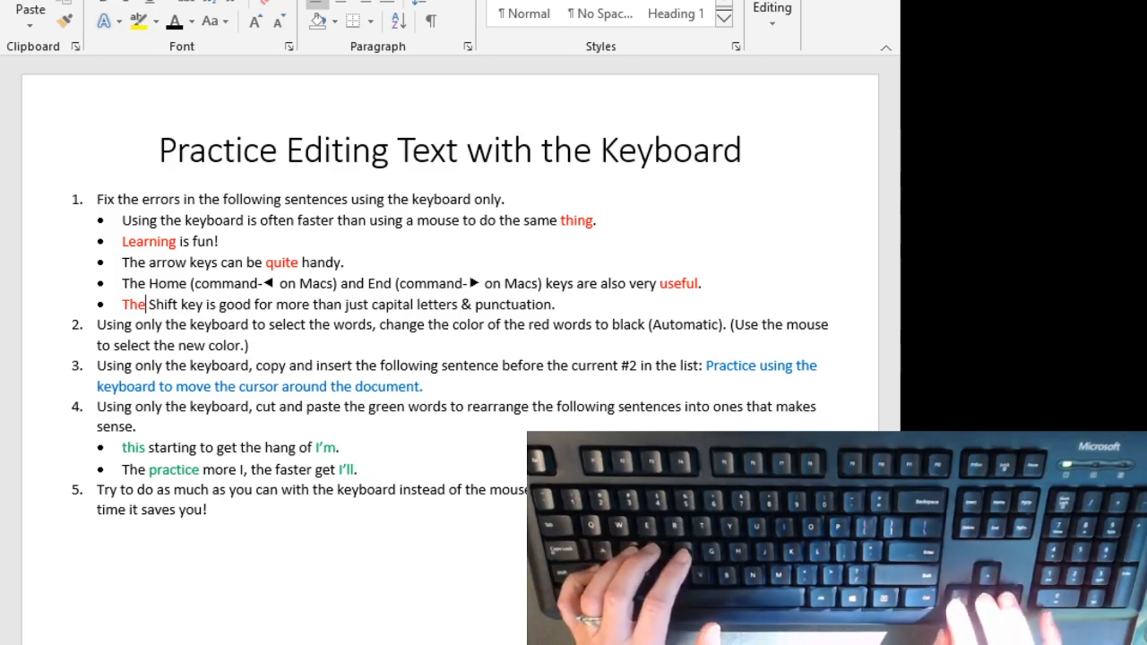
key(shift+Left)
key(shift+Left)
key(shift+Left)
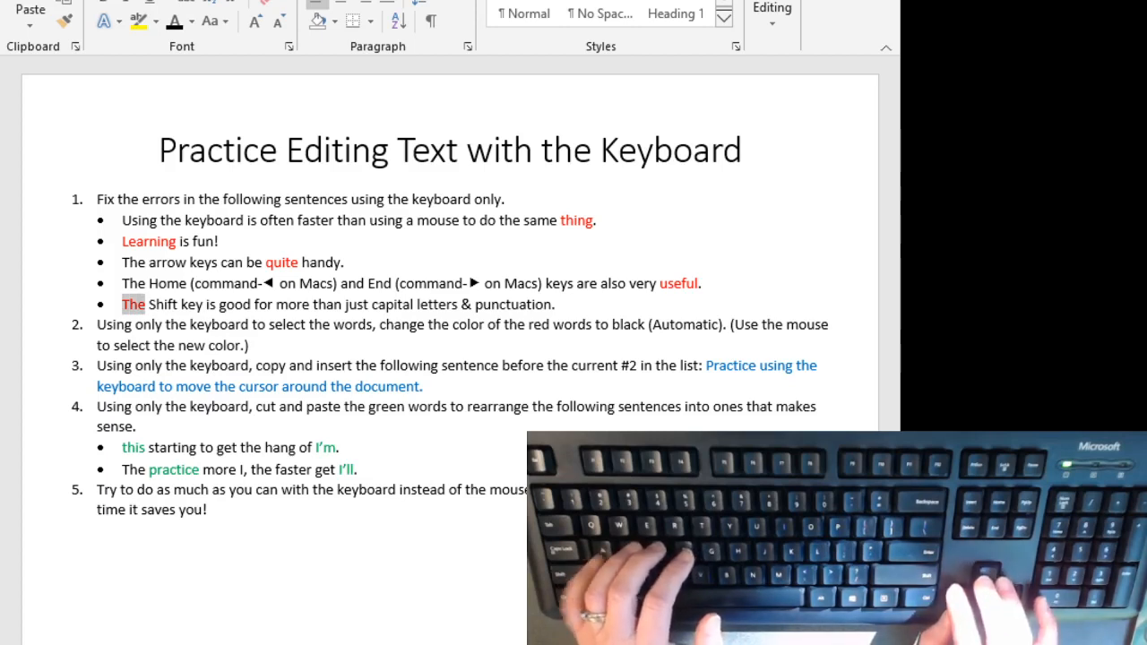
key(Right)
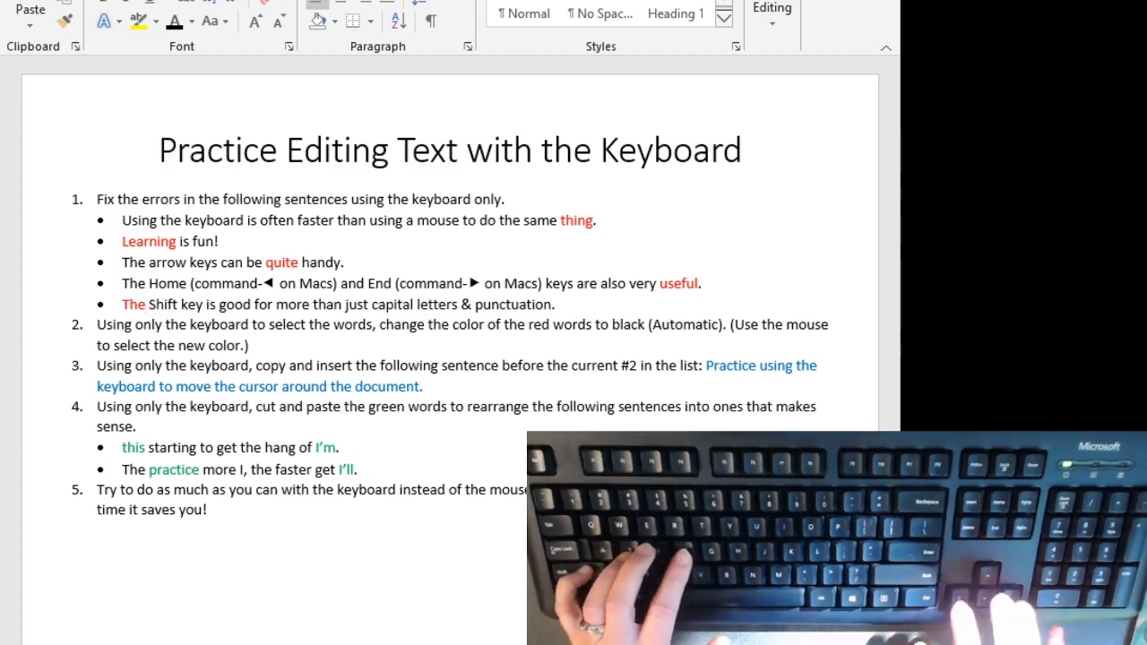
- Change the font color of the red word "The" in the Shift key sentence to black (Automatic)
key(shift+Left)
key(shift+Left)
key(shift+Left)
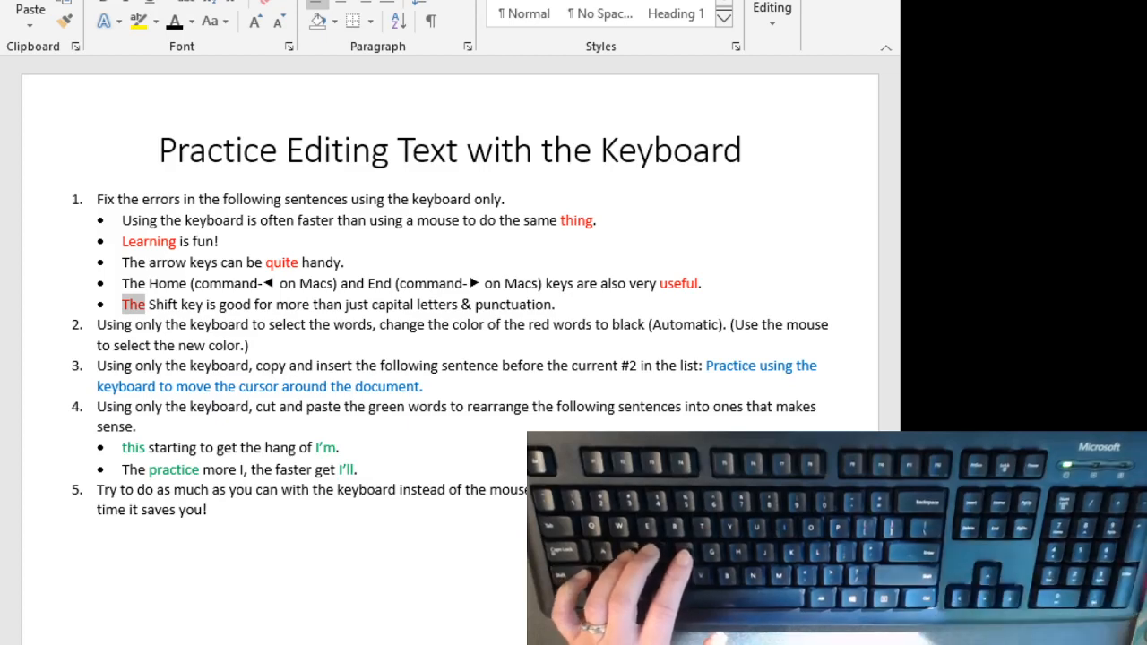
click(192, 26)
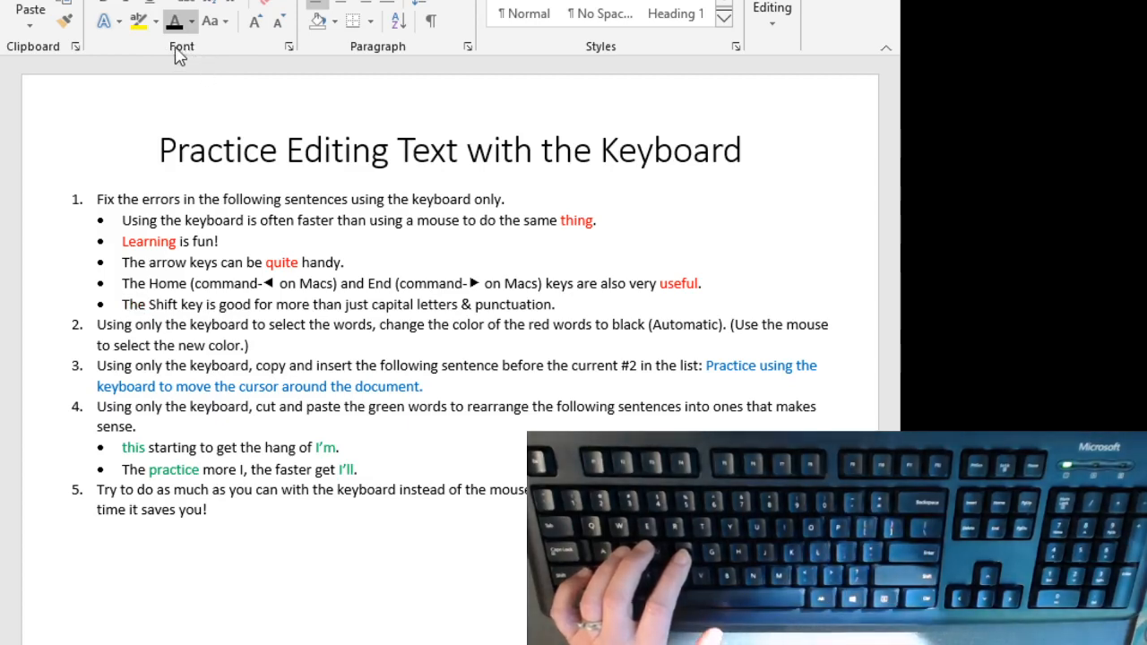
key(shift+Right)
key(shift+Right)
key(shift+Right)
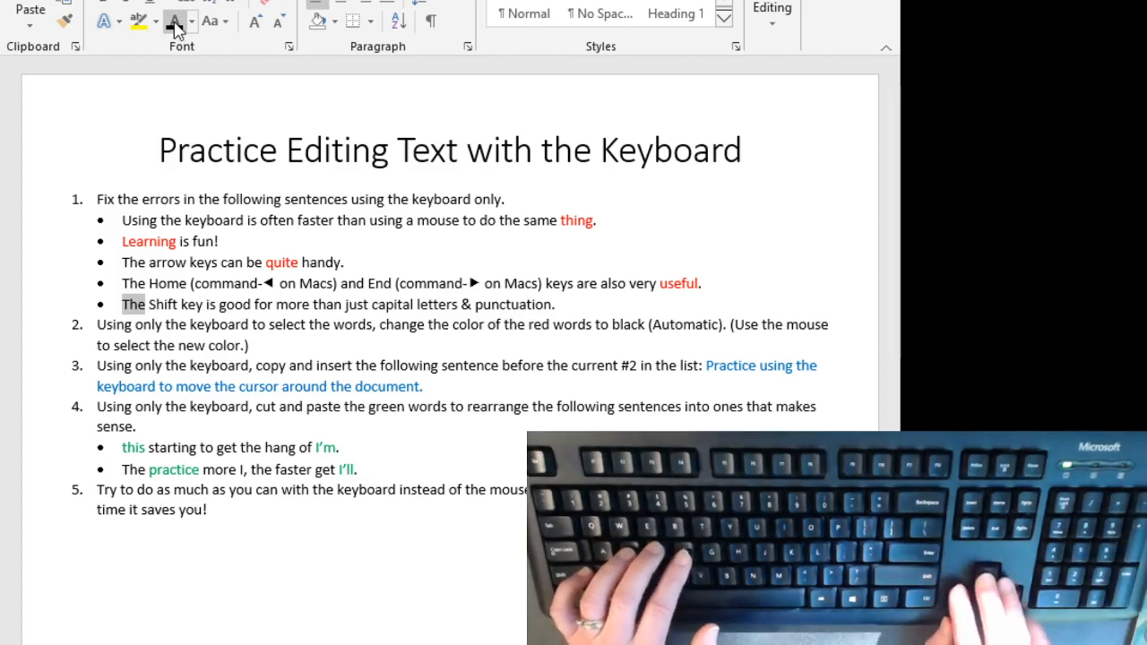
- Change the font color of the word "useful" in the Home and End keys sentence to black, leaving out the period
key(Up)
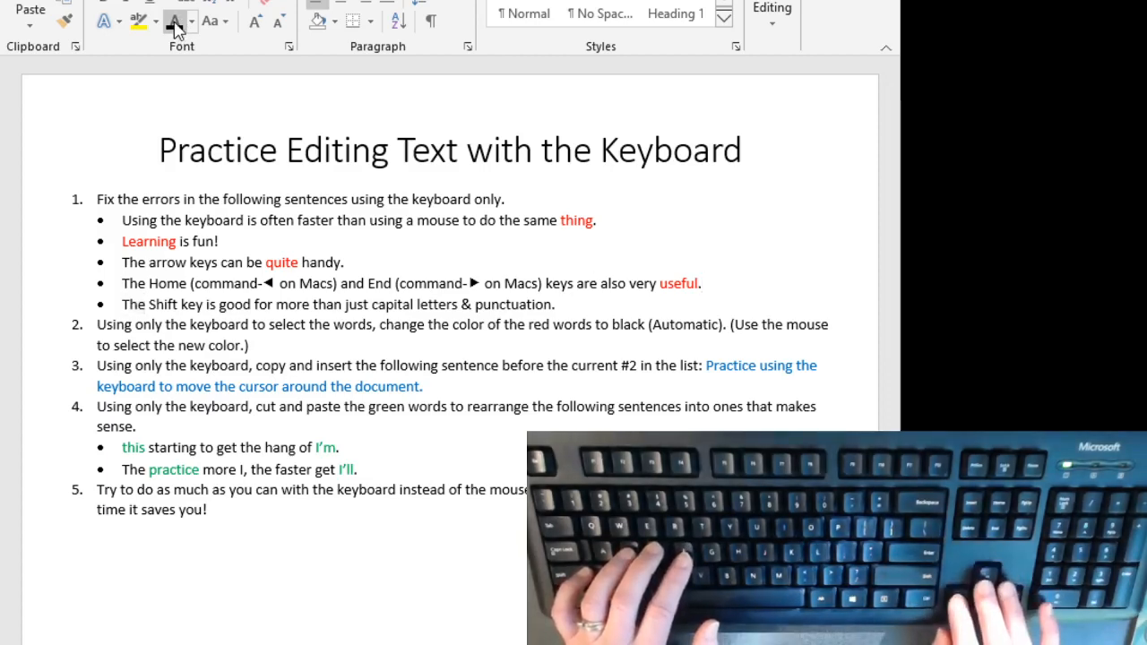
key(End)
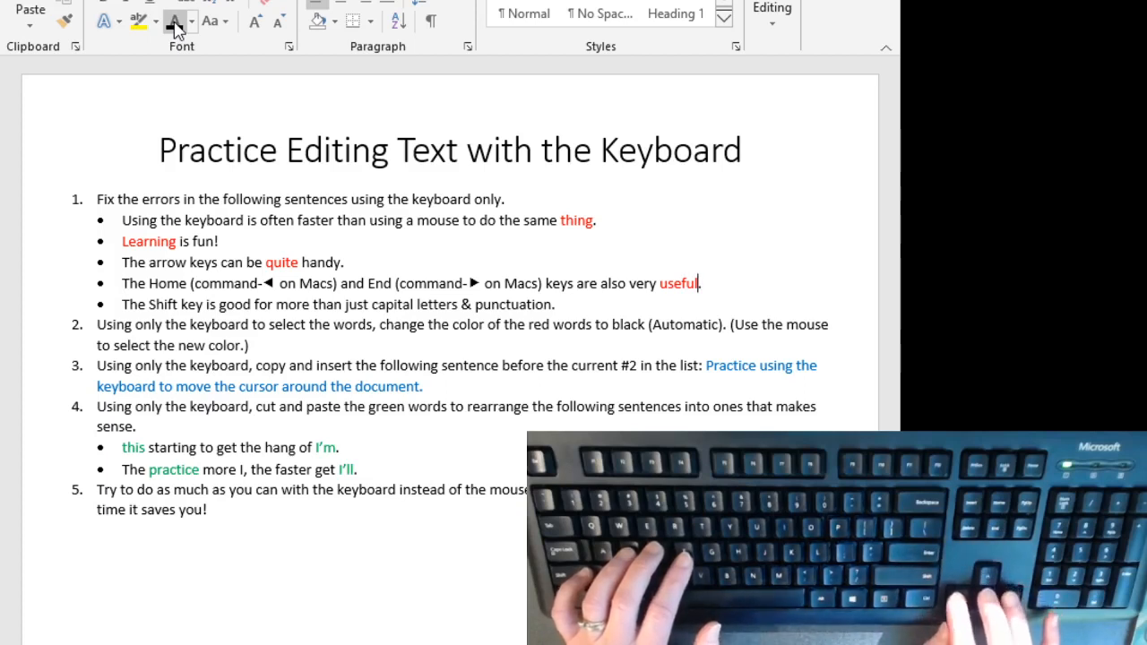
key(Left)
key(shift+Left)
key(shift+Left)
key(shift+Left)
key(shift+Left)
key(shift+Left)
key(shift+Left)
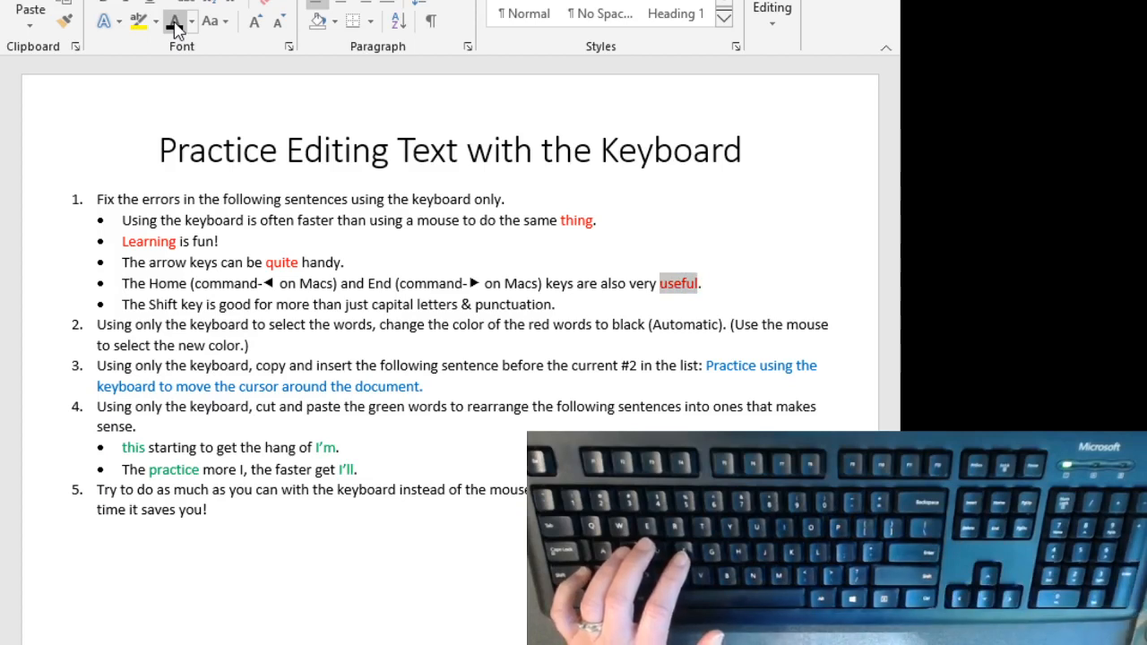
click(177, 25)
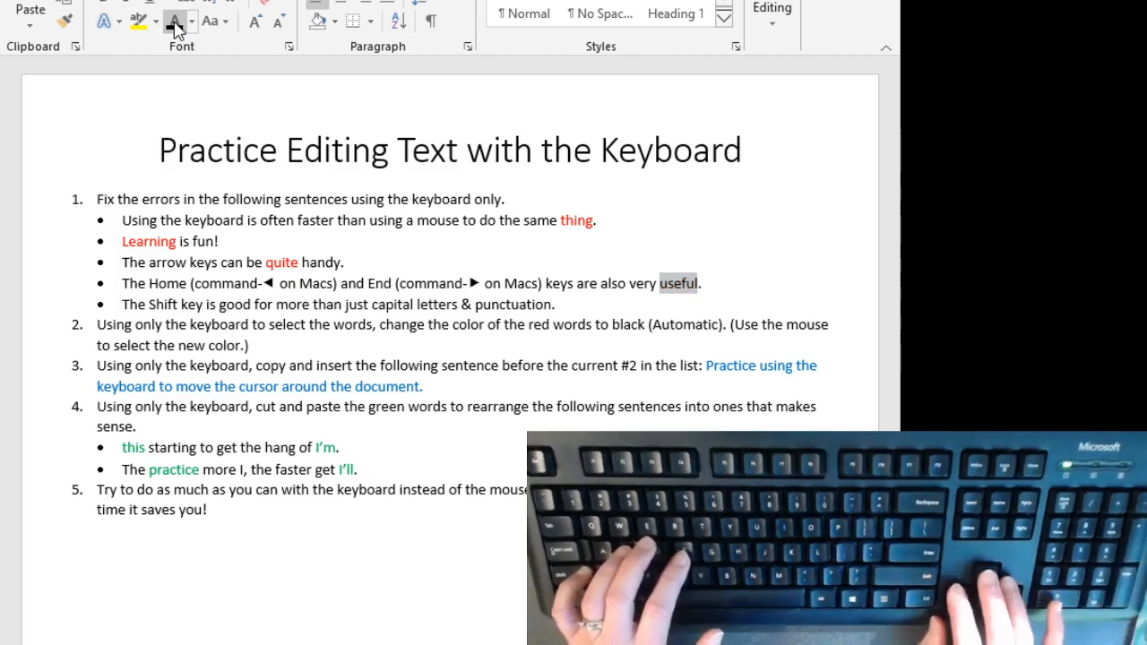
- Change the font color of the red word "quite" in the arrow keys sentence to black
key(Up)
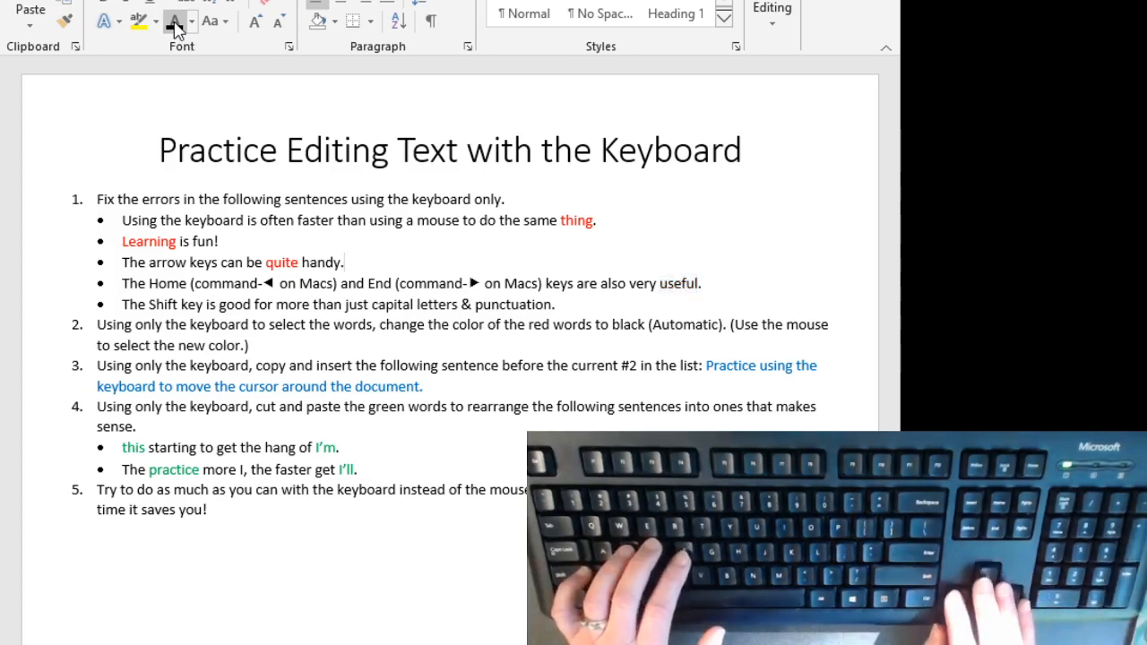
key(Left)
key(Left)
key(Left)
key(Left)
key(Left)
key(Left)
key(Left)
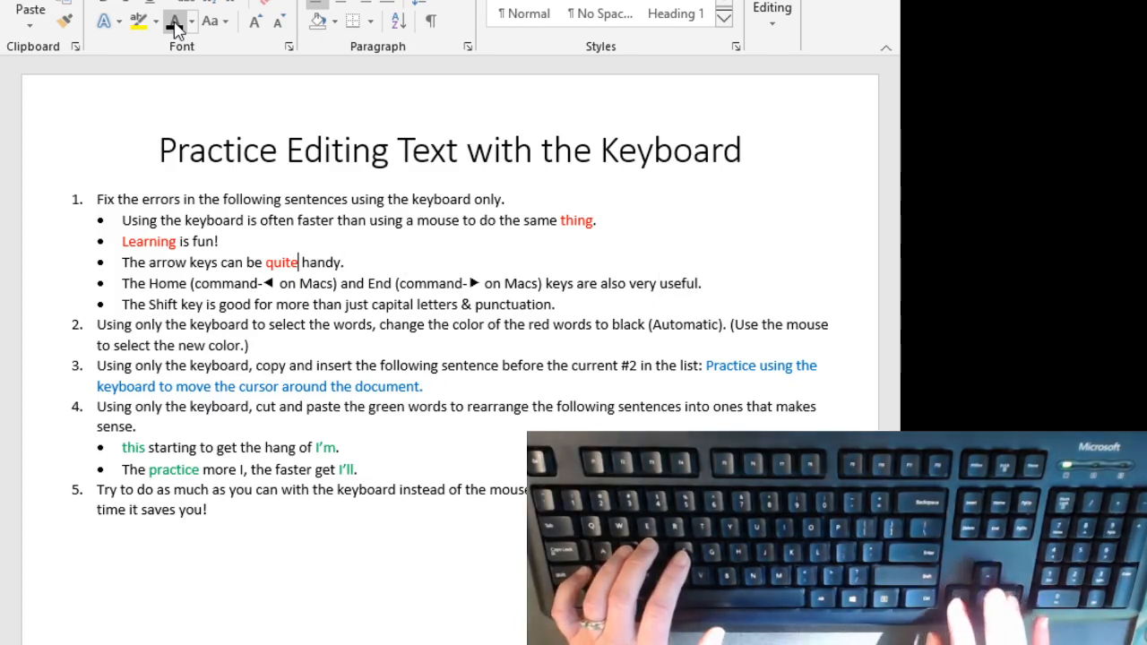
key(shift+Left)
key(shift+Left)
key(shift+Left)
key(shift+Left)
key(shift+Left)
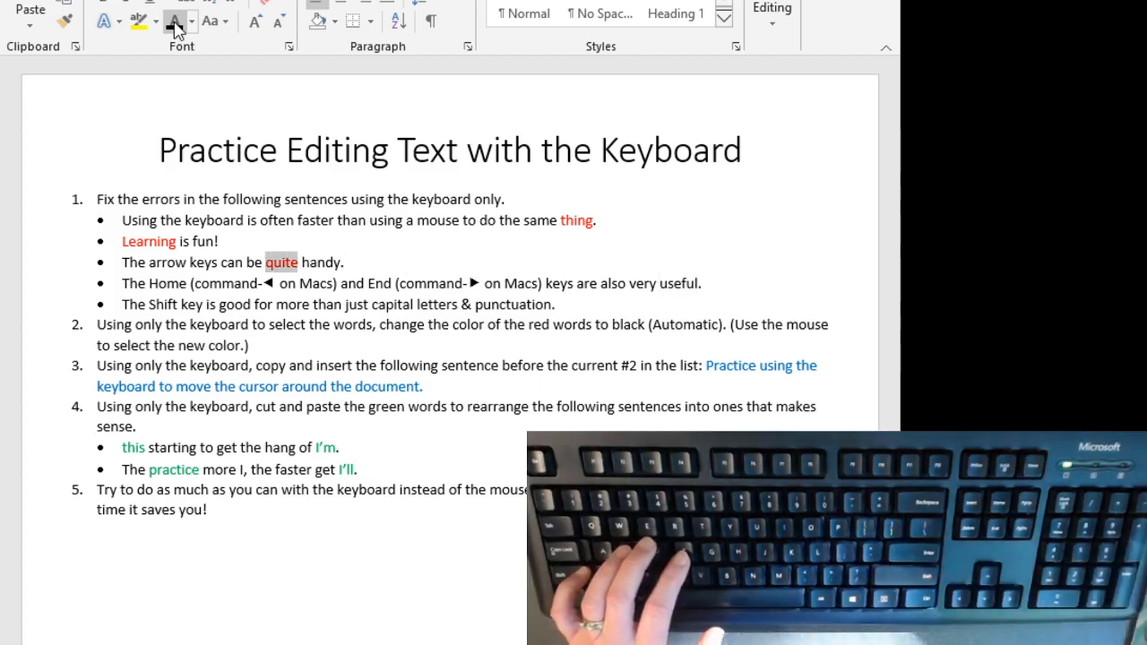
click(175, 22)
- Change the font color of the red word "Learning" at the start of its sentence to black
key(Up)
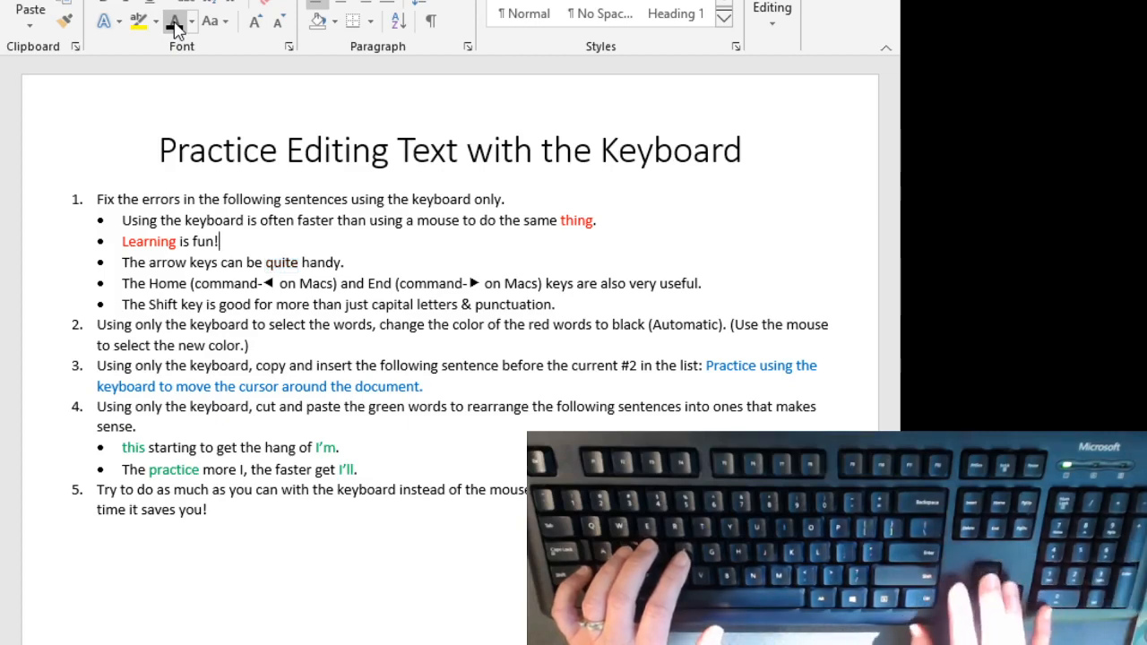
key(Home)
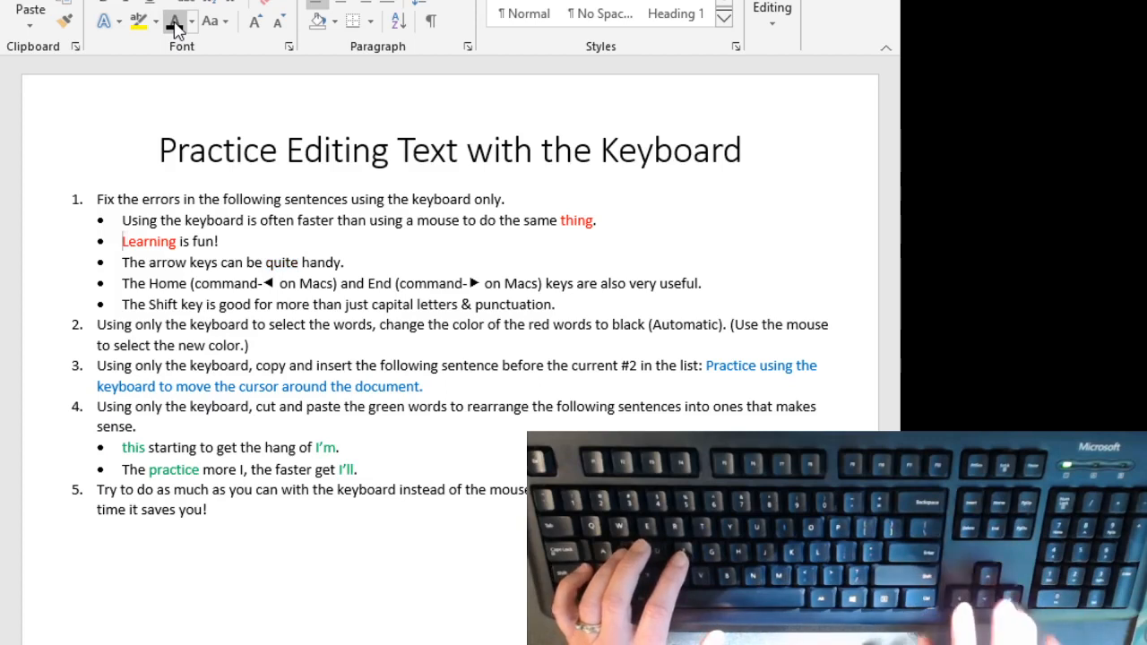
key(shift+Right)
key(shift+Right)
key(shift+Right)
key(shift+Right)
key(shift+Right)
key(shift+Right)
key(shift+Right)
key(shift+Right)
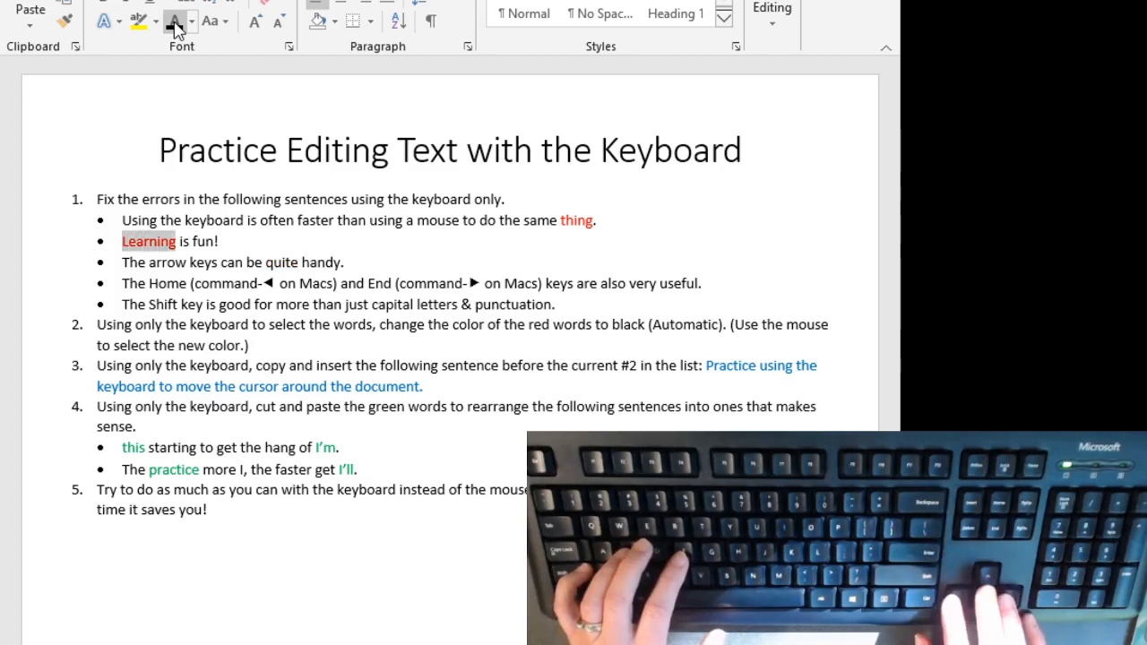
click(176, 27)
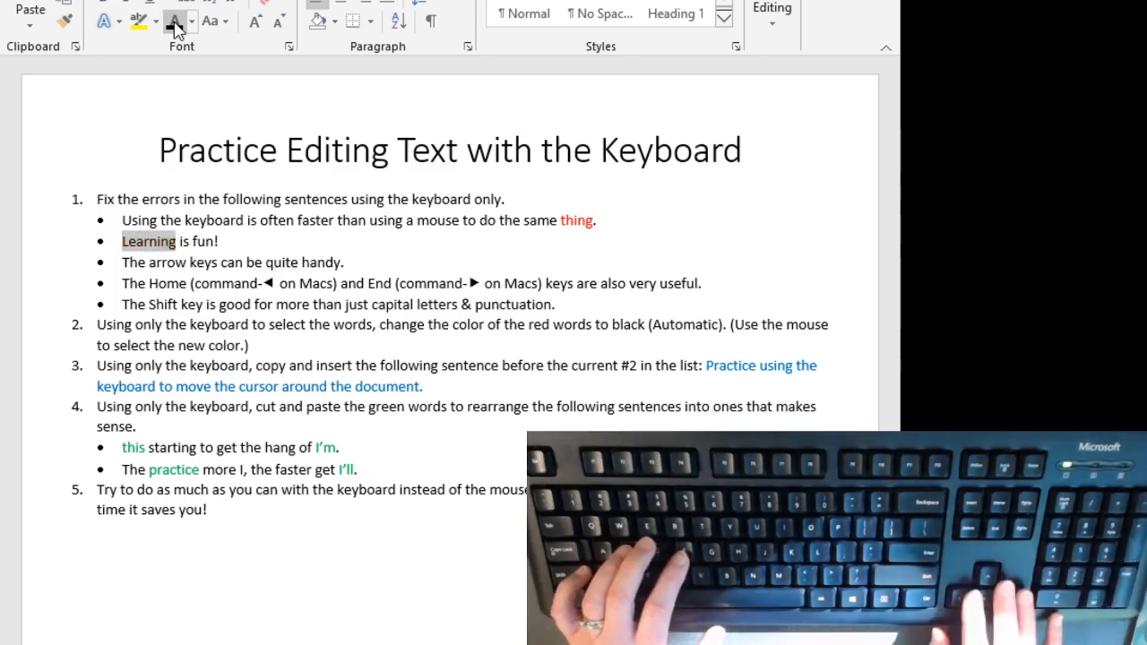
- Change the font color of the red word "thing" in the first bulleted sentence to black, leaving out the period
key(Up)
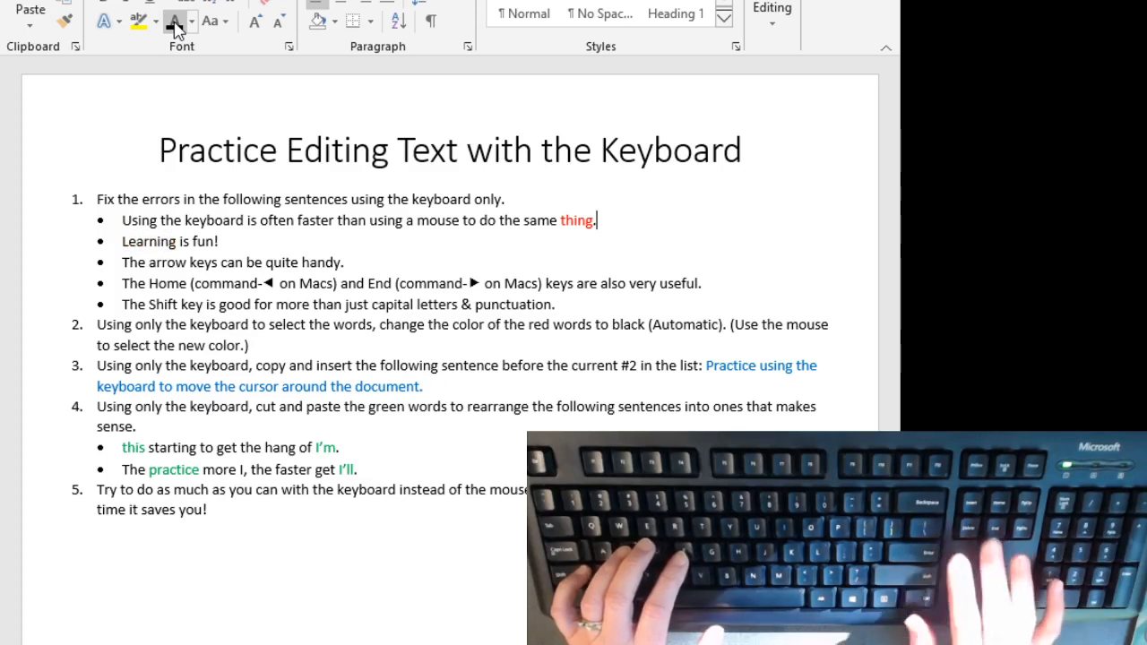
key(Left)
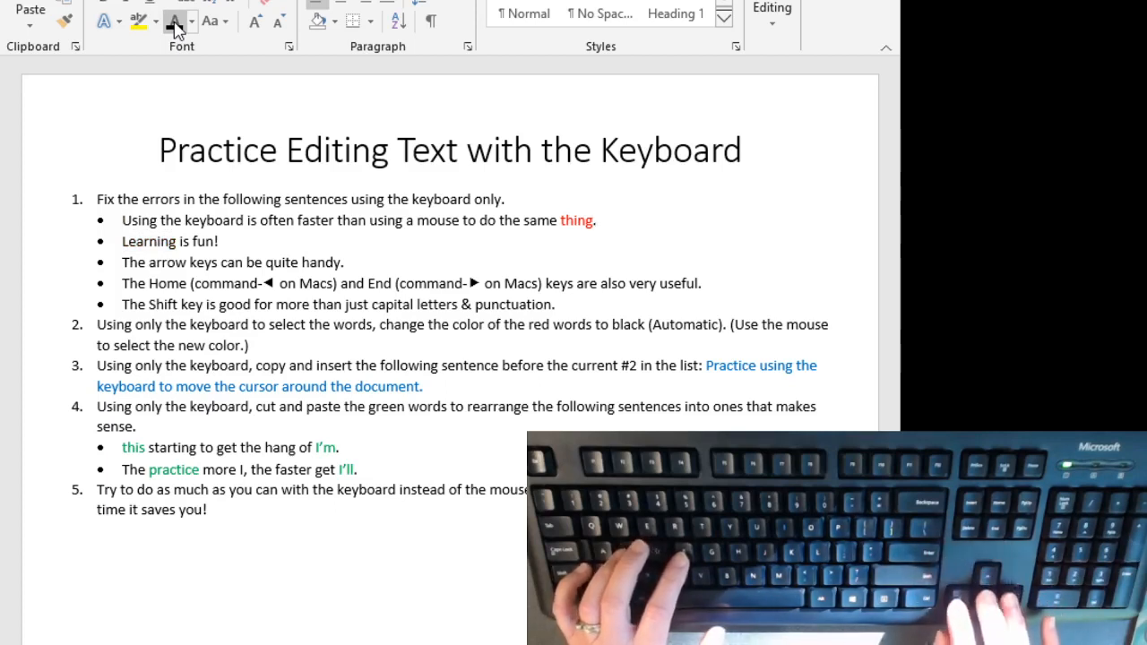
key(shift+Left)
key(shift+Left)
key(shift+Left)
key(shift+Left)
key(shift+Left)
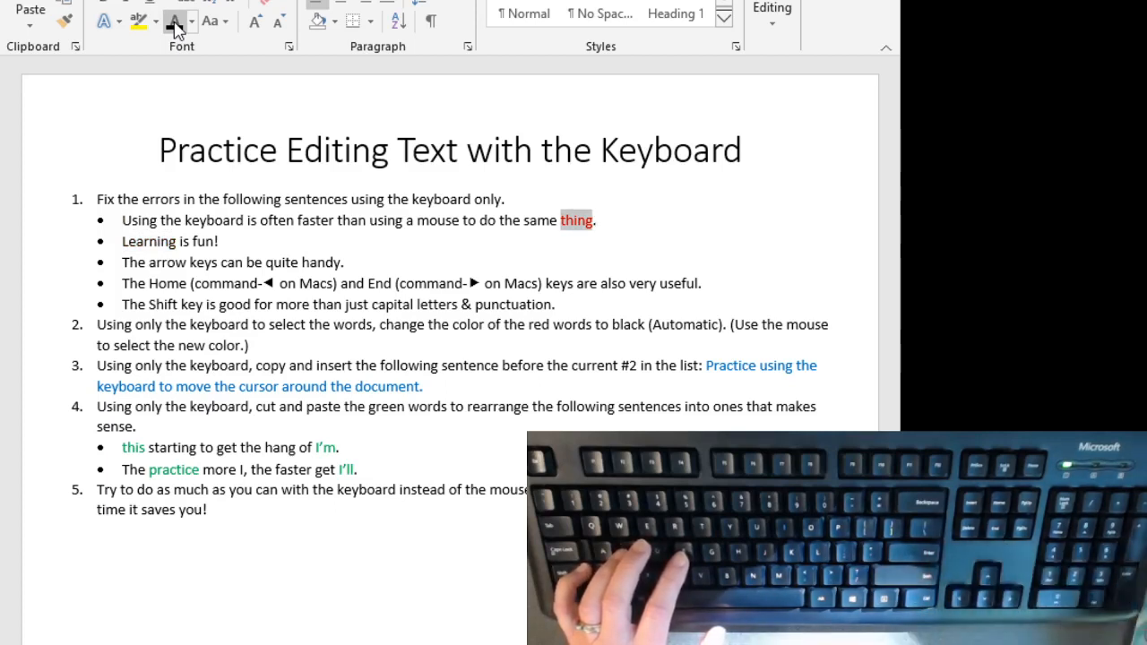
click(176, 24)
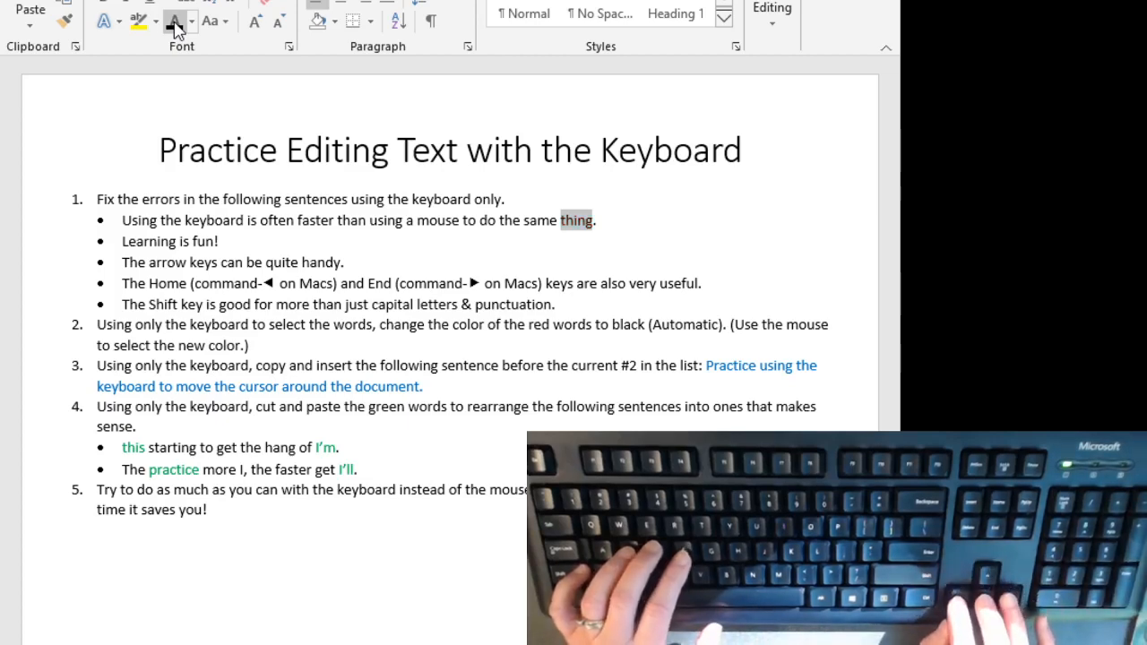
- Copy the blue sentence "Practice using the keyboard to move the cursor around the document." at the end of list item 3
key(Down)
key(Down)
key(Down)
key(Down)
key(Down)
key(Down)
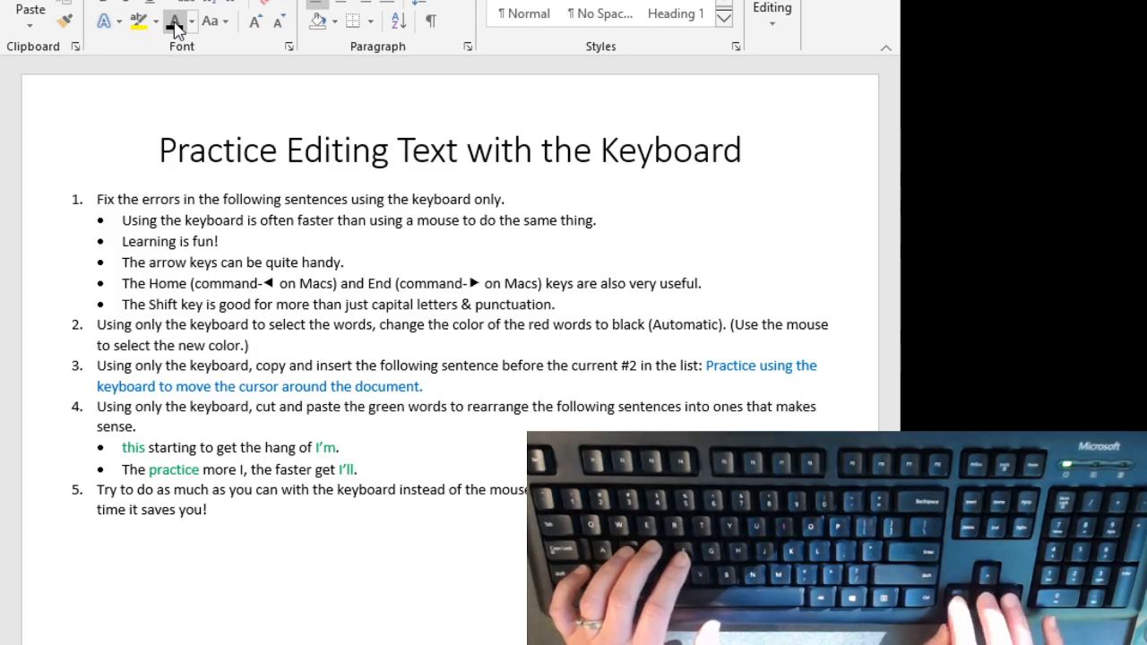
key(Down)
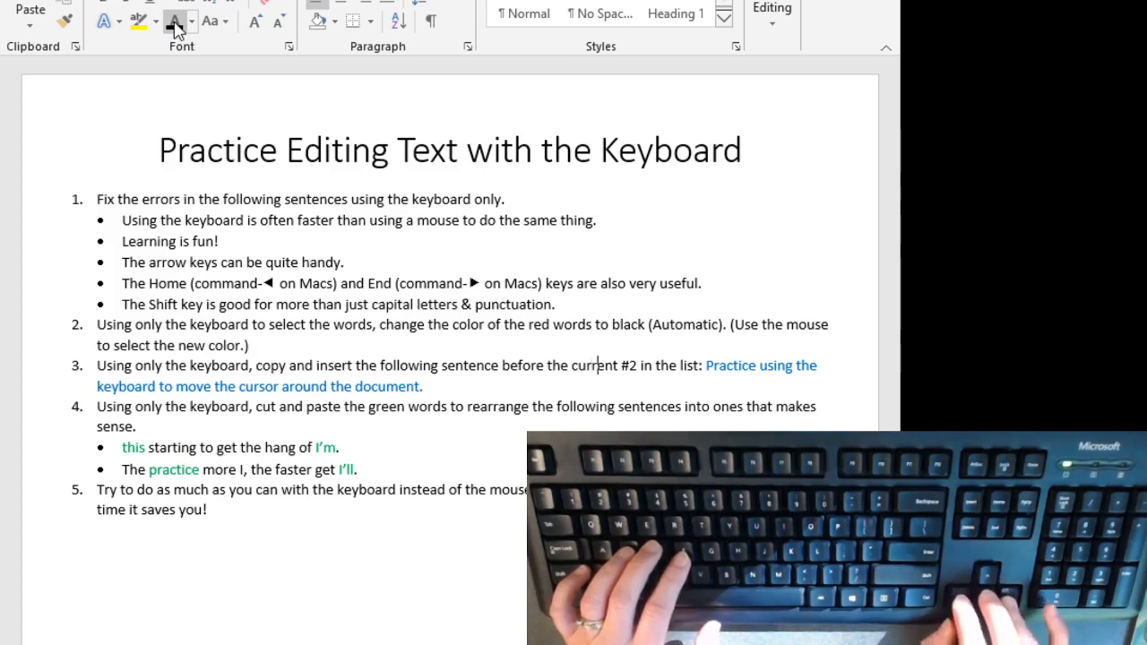
key(Right)
key(Right)
key(Right)
key(Right)
key(Right)
key(Right)
key(Right)
key(Right)
key(Right)
key(Right)
key(Right)
key(Right)
key(Right)
key(Right)
key(Right)
key(Right)
key(Right)
key(Right)
key(Right)
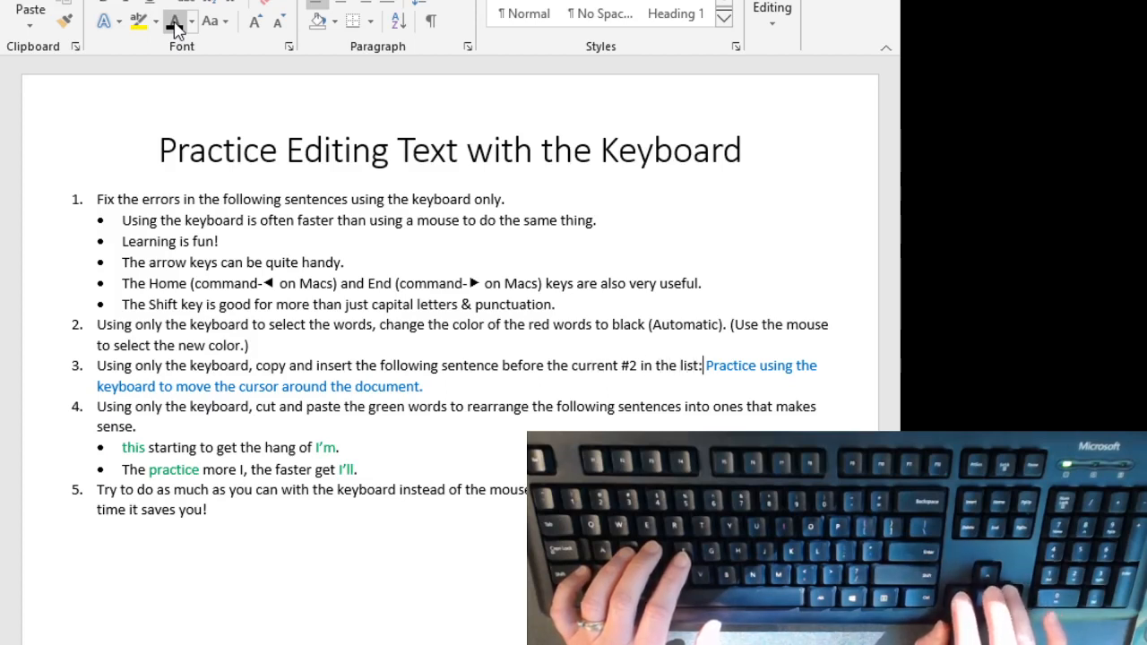
key(Right)
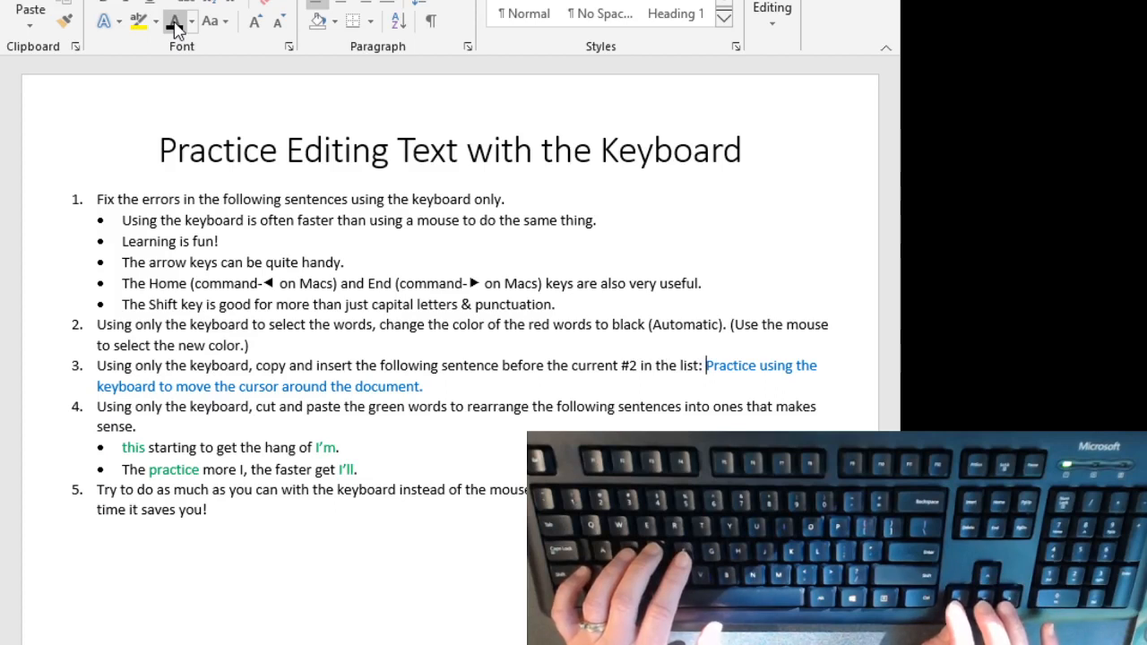
key(ctrl+shift+Down)
key(ctrl+c)
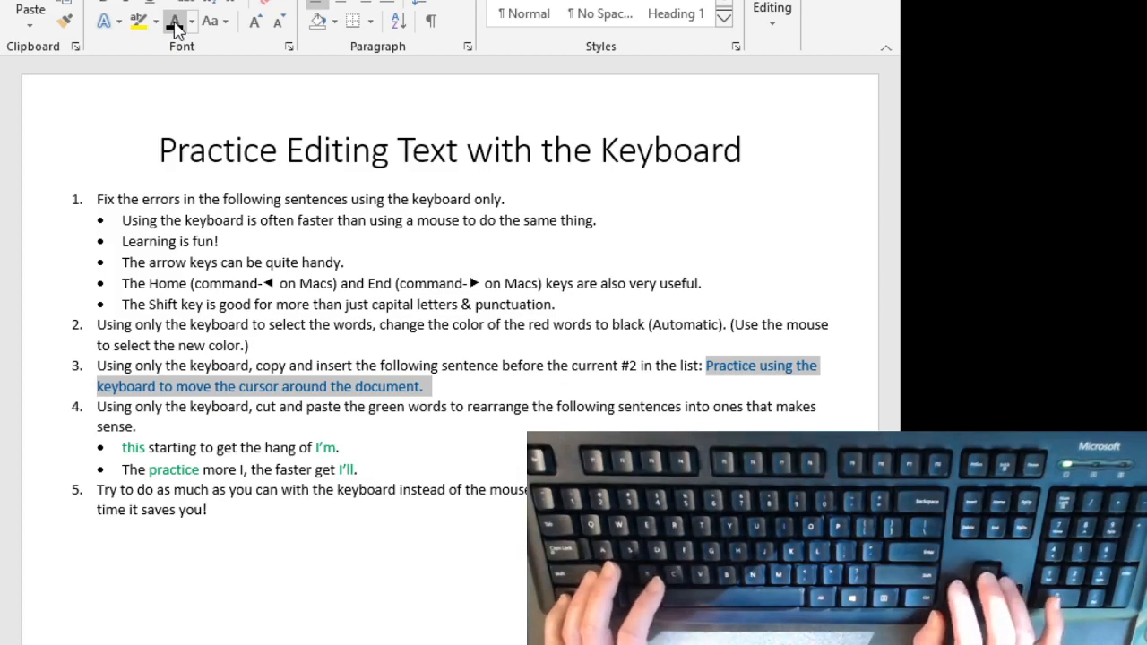
- Paste the copied blue sentence as its own list item directly before the current item 2
key(Up)
key(Up)
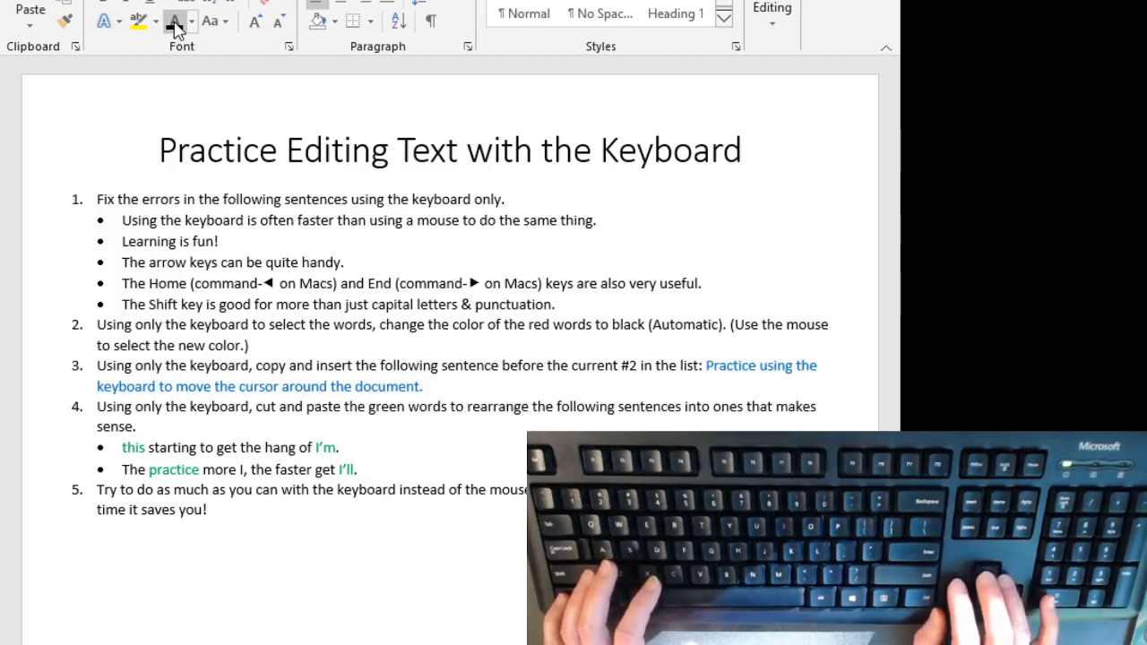
key(Home)
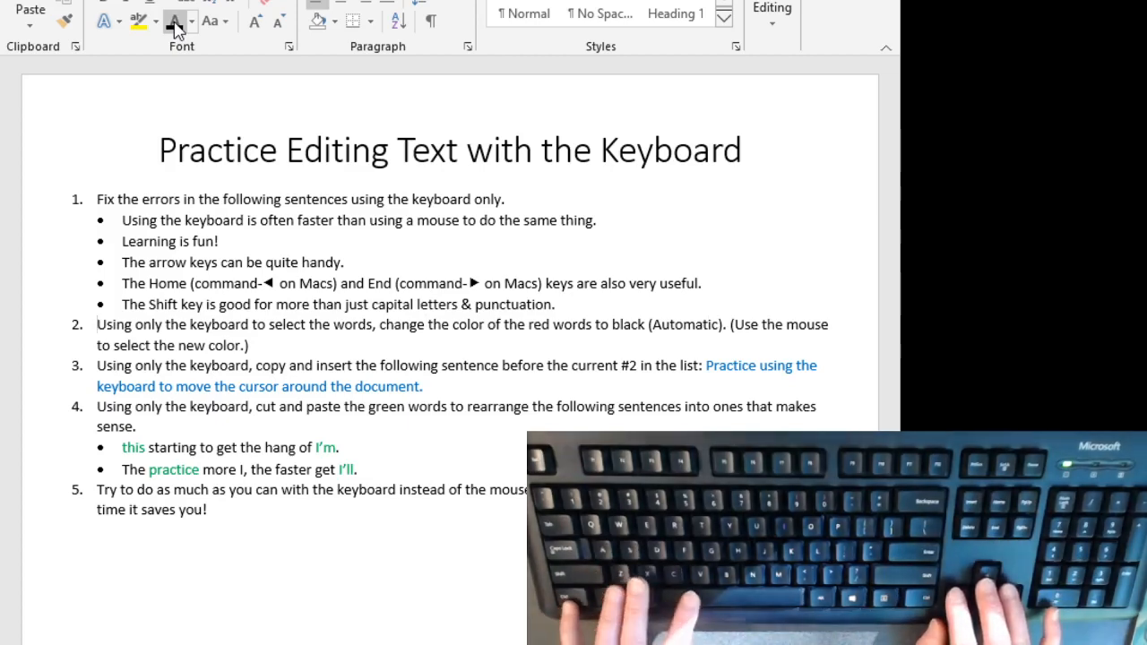
key(ctrl+v)
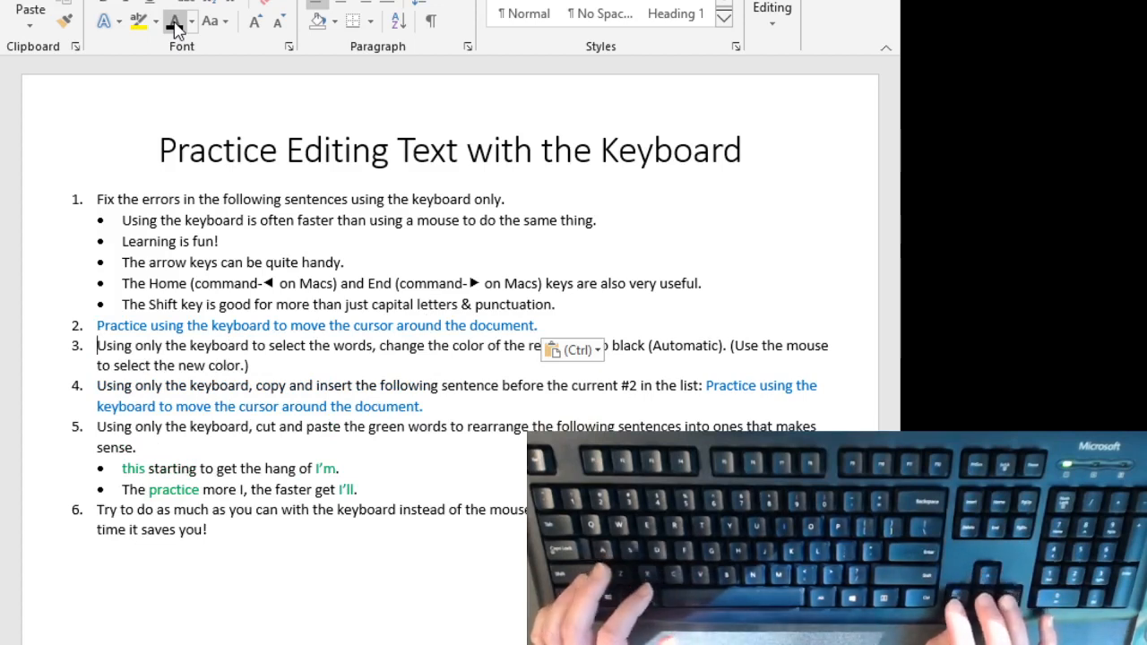
- Move the green word "this" from the start of its sentence to the end, just before the period after "I'm"
key(Down)
key(Down)
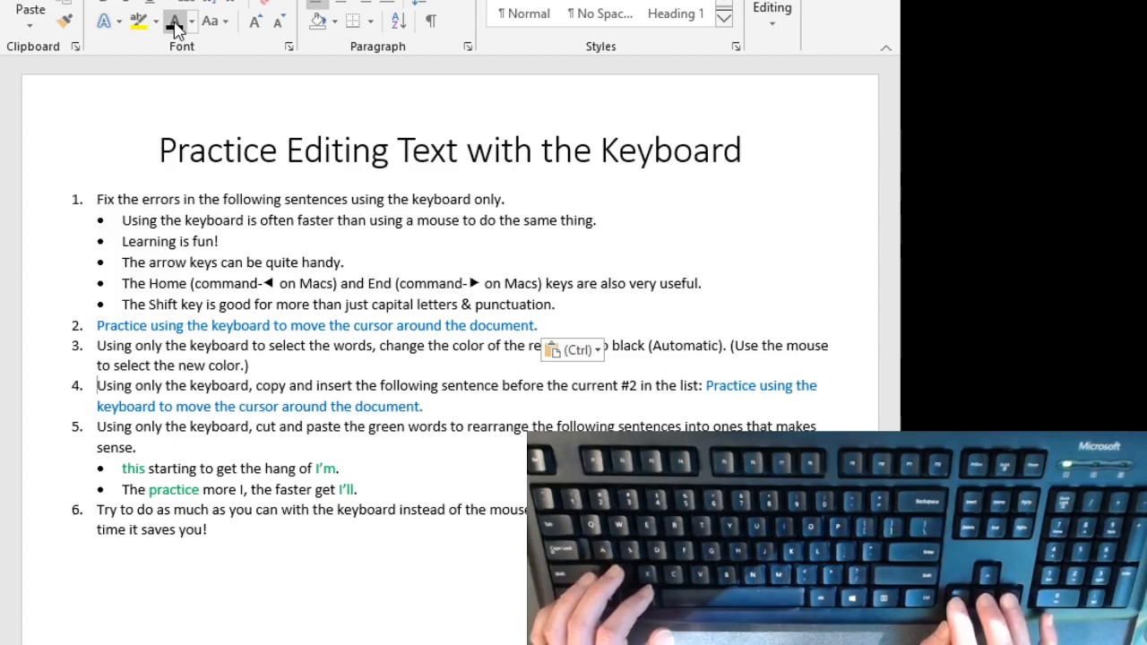
key(Down)
key(Down)
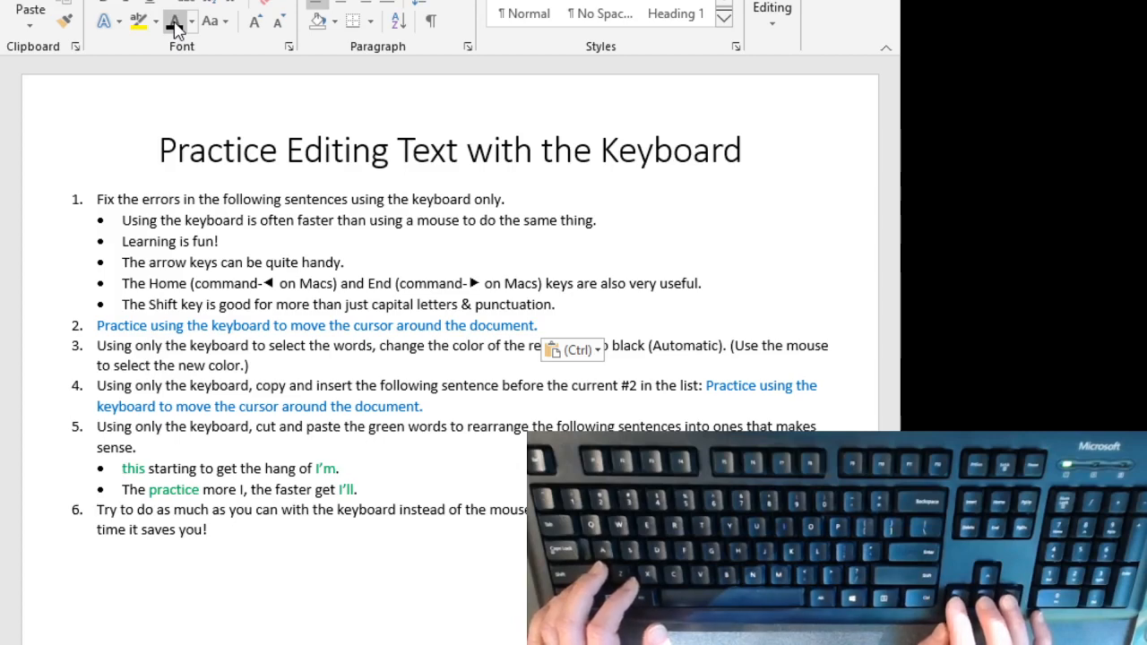
key(shift+Right)
key(shift+Right)
key(shift+Right)
key(shift+Right)
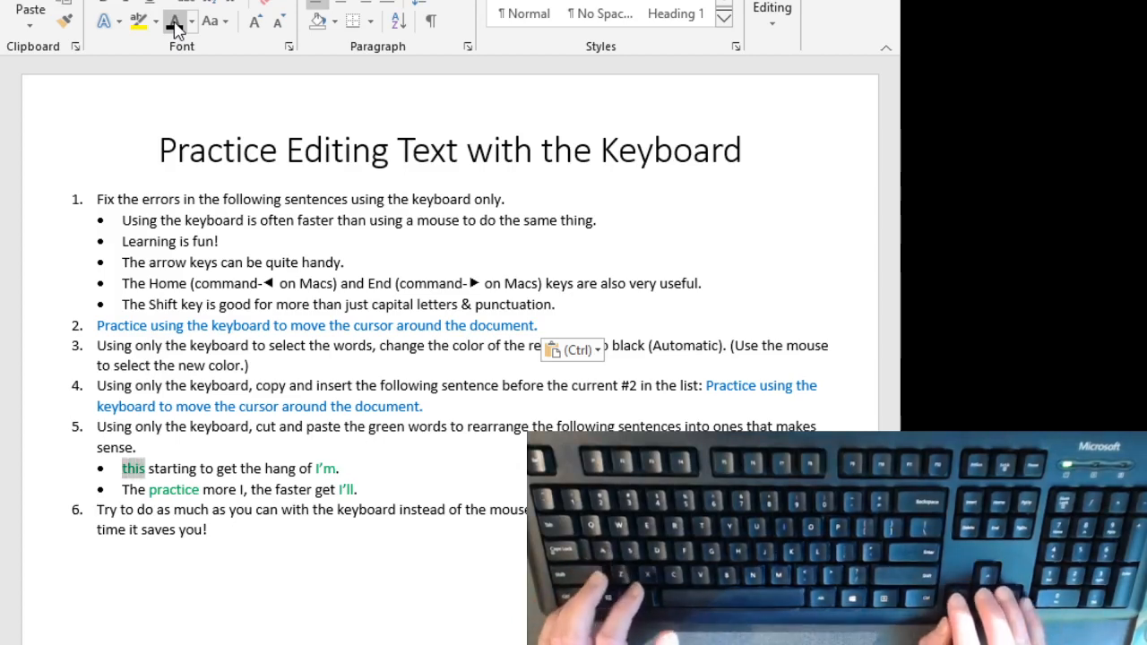
key(ctrl+x)
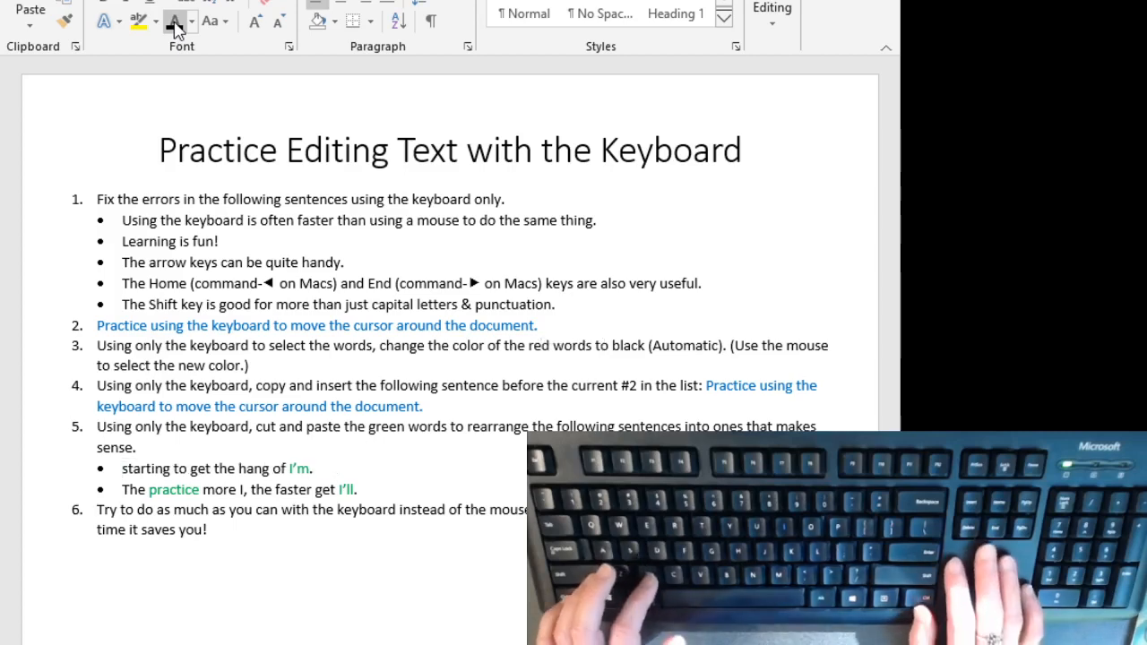
key(End)
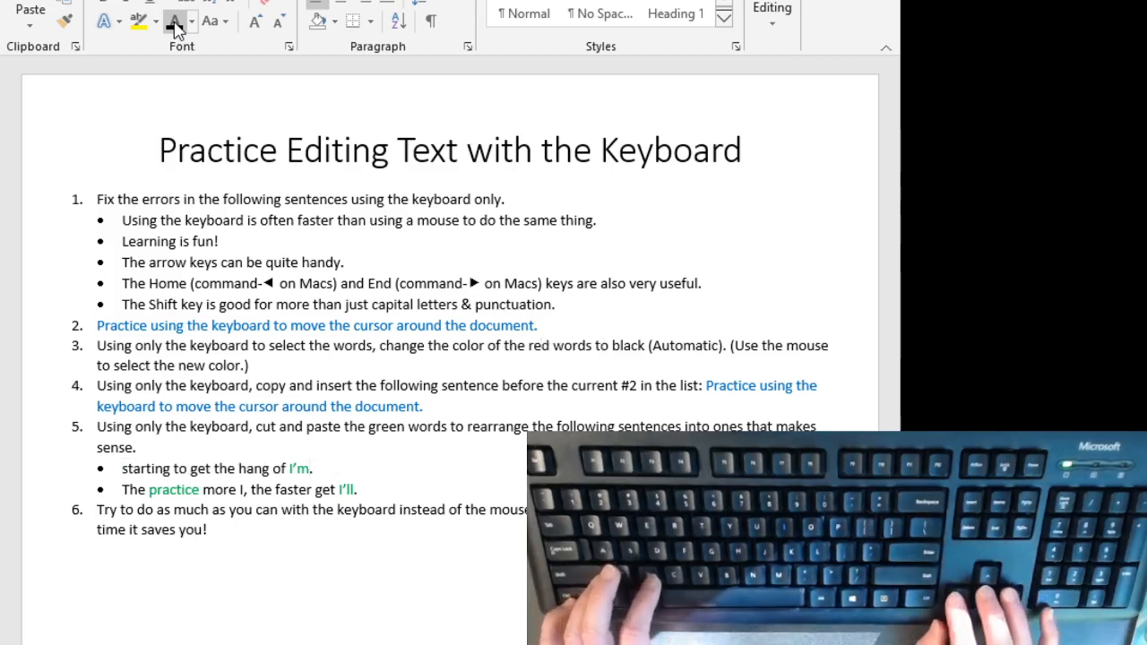
key(Left)
key(ctrl+v)
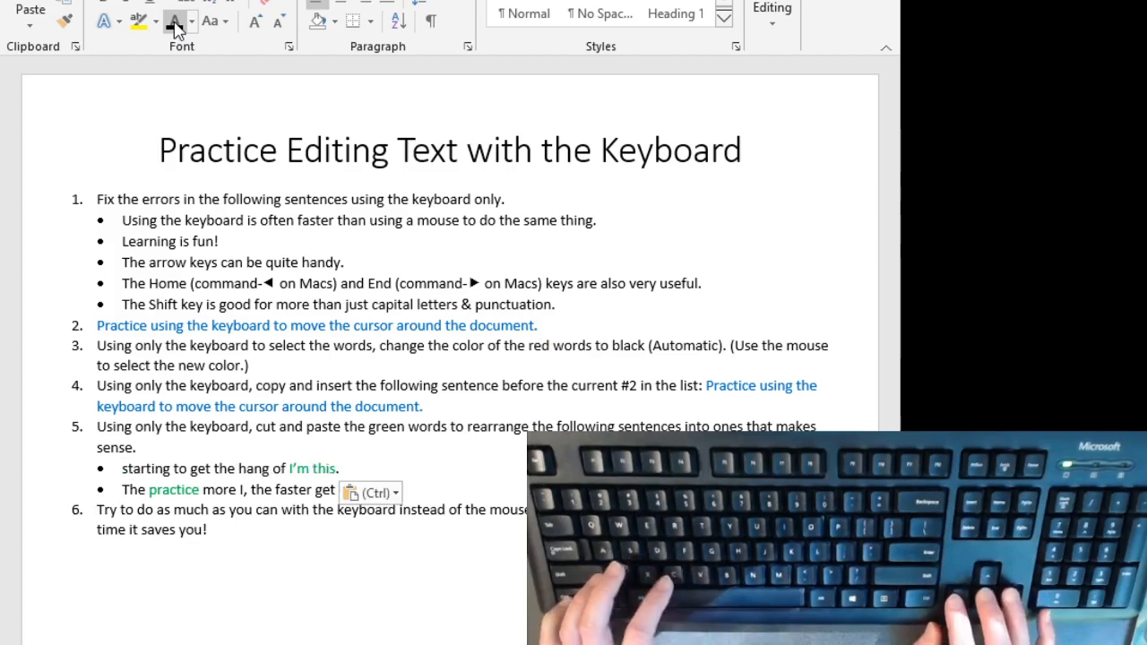
- Move the green word "I'm" to the start of its sentence so it reads "I'm starting to get the hang of this."
key(ctrl+Left)
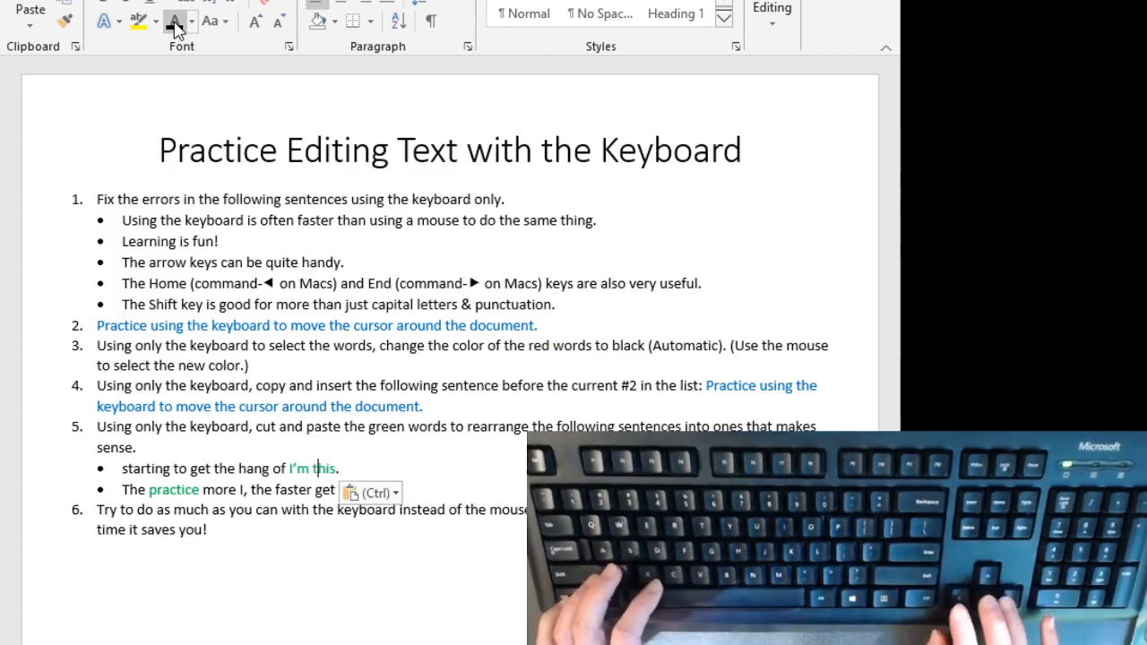
key(shift+Left)
key(shift+Left)
key(shift+Left)
key(shift+Left)
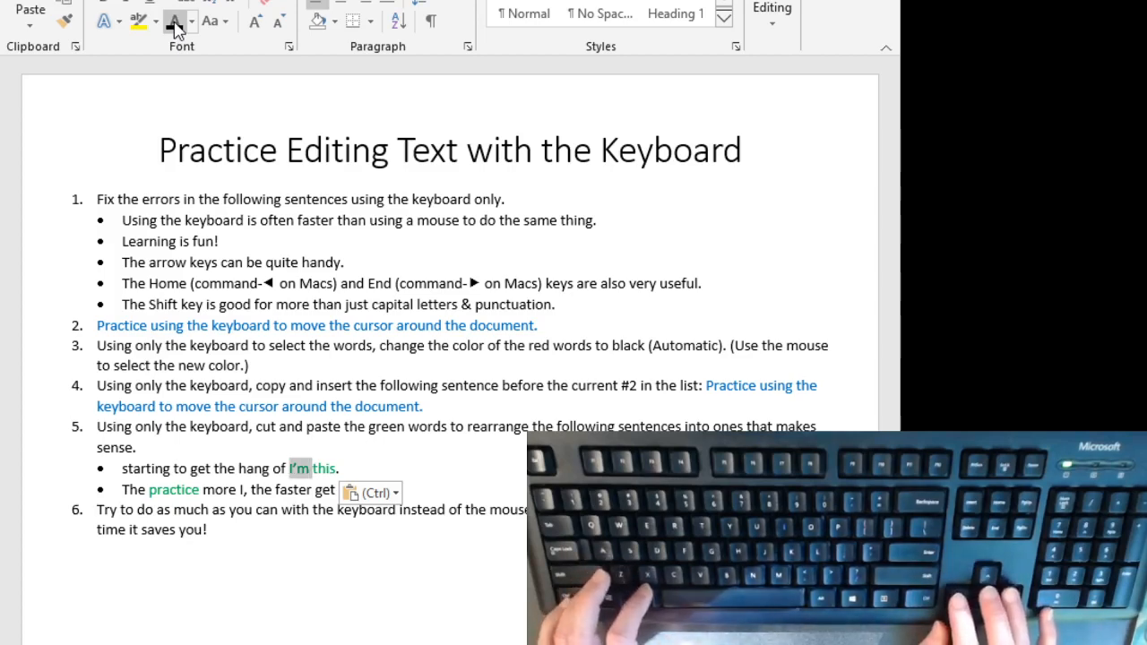
key(ctrl+x)
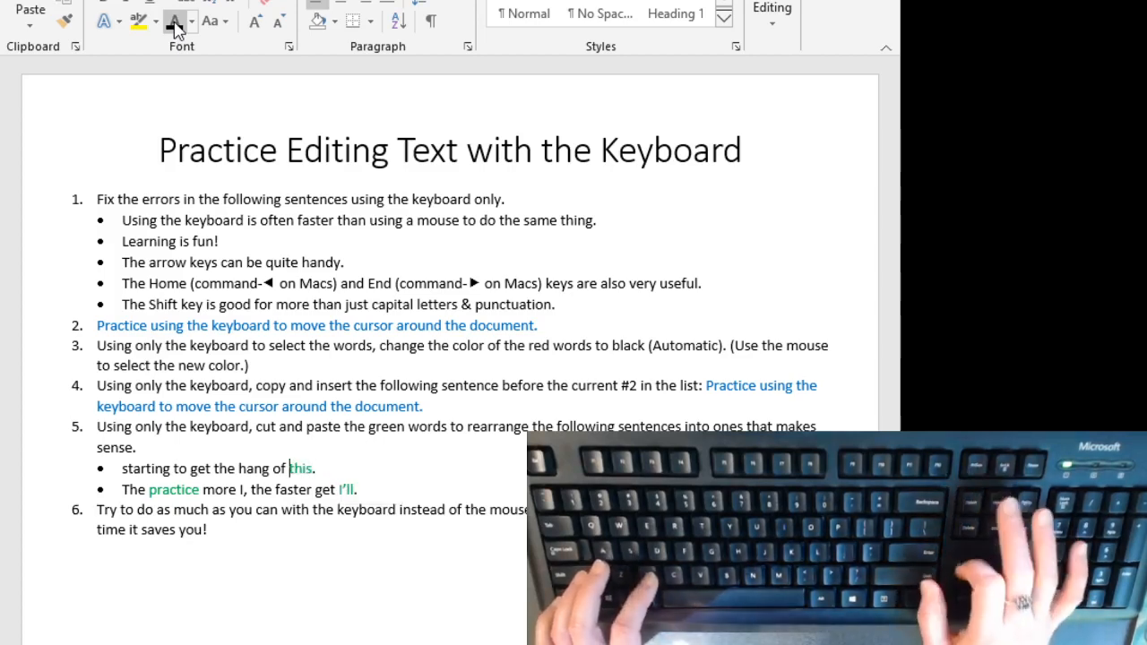
key(Home)
key(ctrl+v)
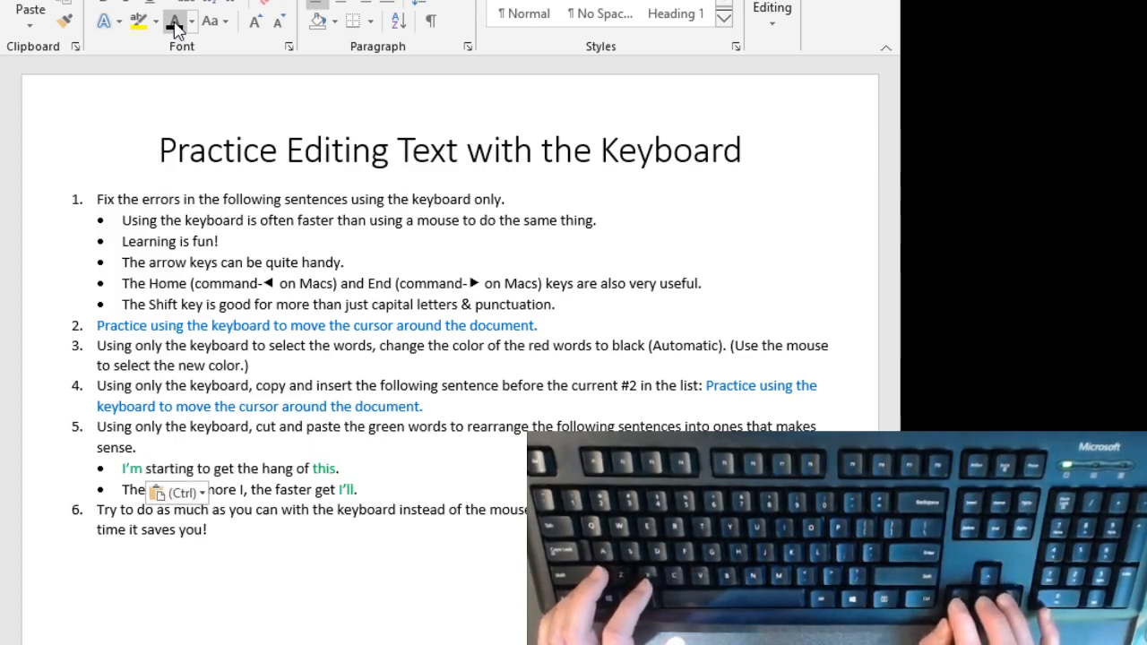
key(Escape)
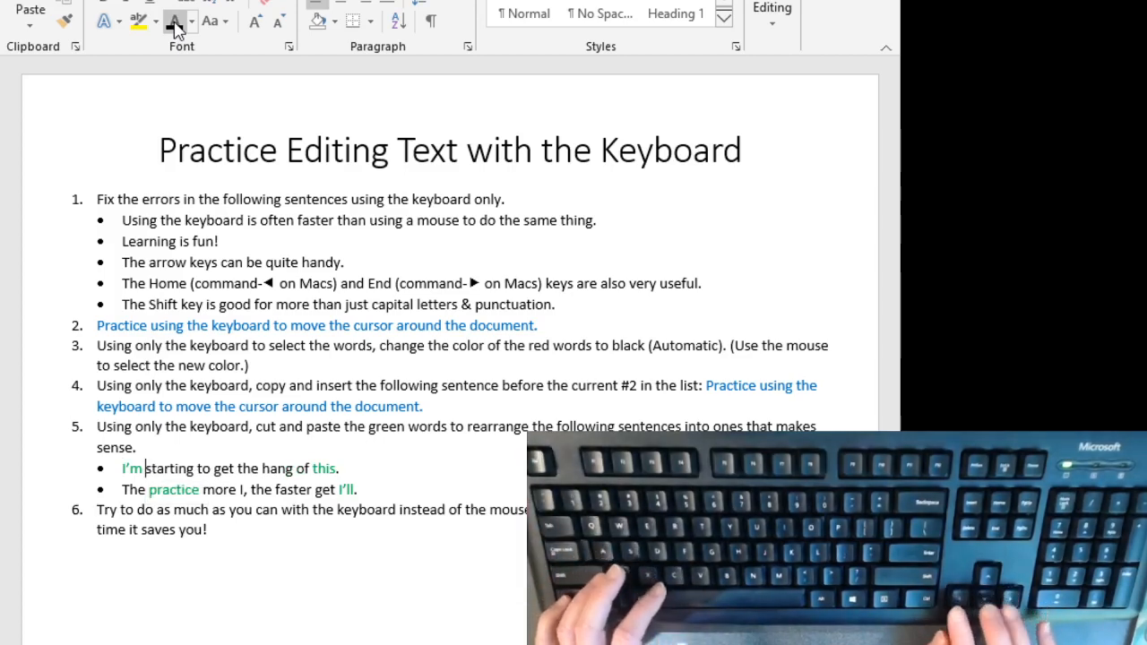
- Move the green word "practice" in the second sentence of item 5 to follow "The more I", before the comma
key(Down)
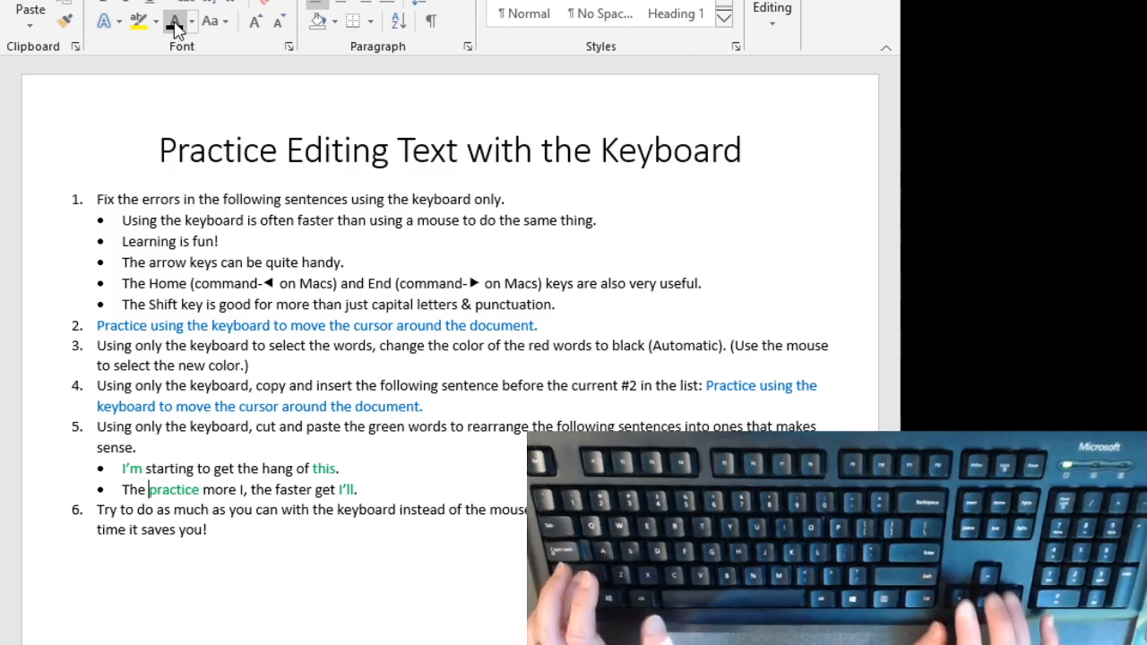
key(shift+Right)
key(shift+Right)
key(shift+Right)
key(shift+Right)
key(shift+Right)
key(shift+Right)
key(shift+Right)
key(shift+Right)
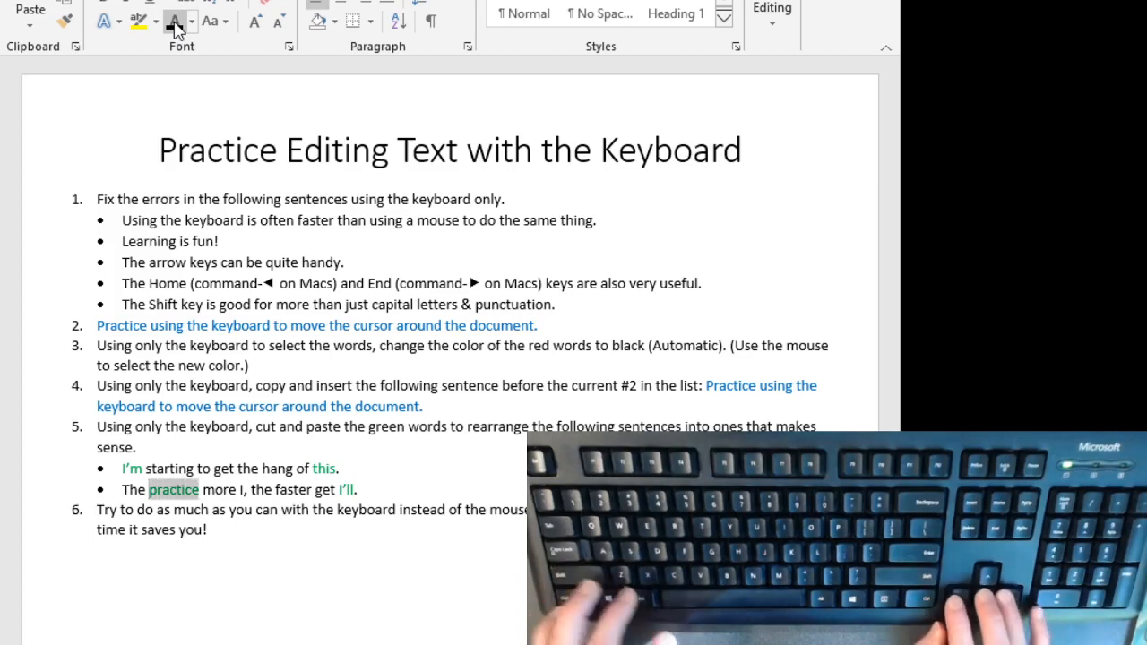
key(ctrl+x)
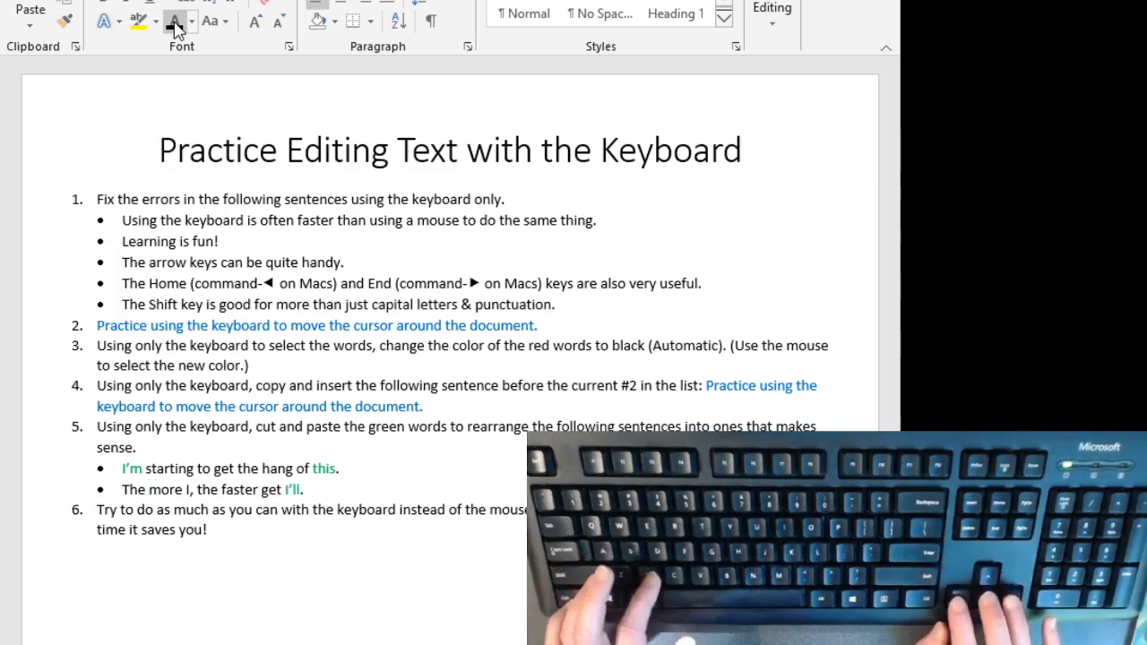
key(Right)
key(Right)
key(Right)
key(Right)
key(Right)
key(Right)
key(Right)
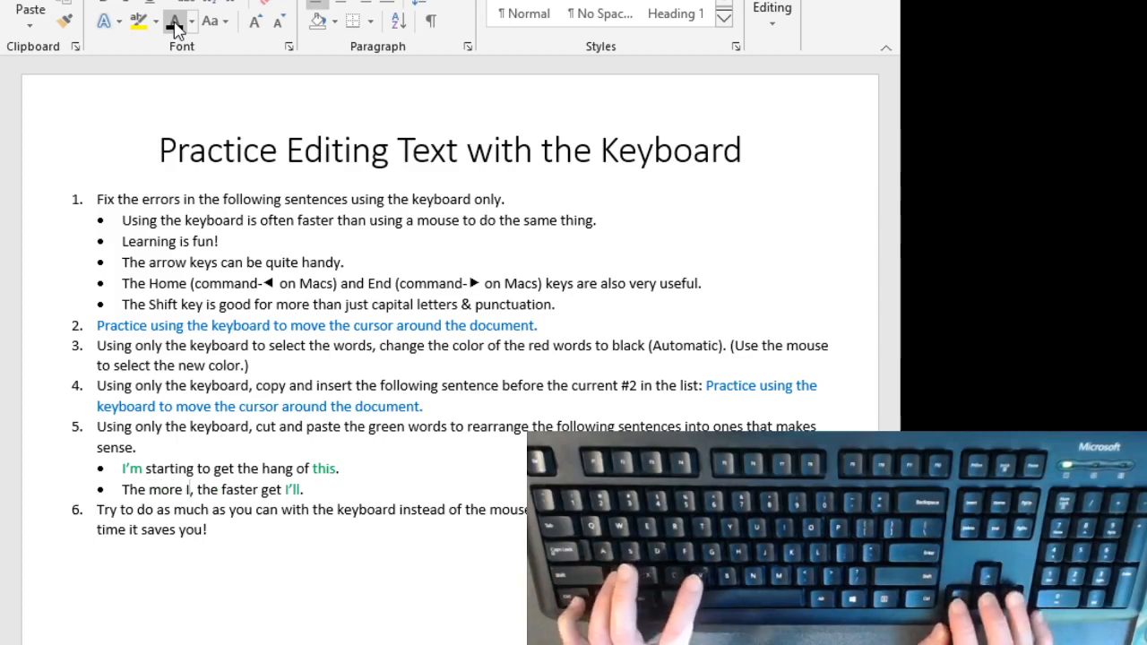
key(ctrl+v)
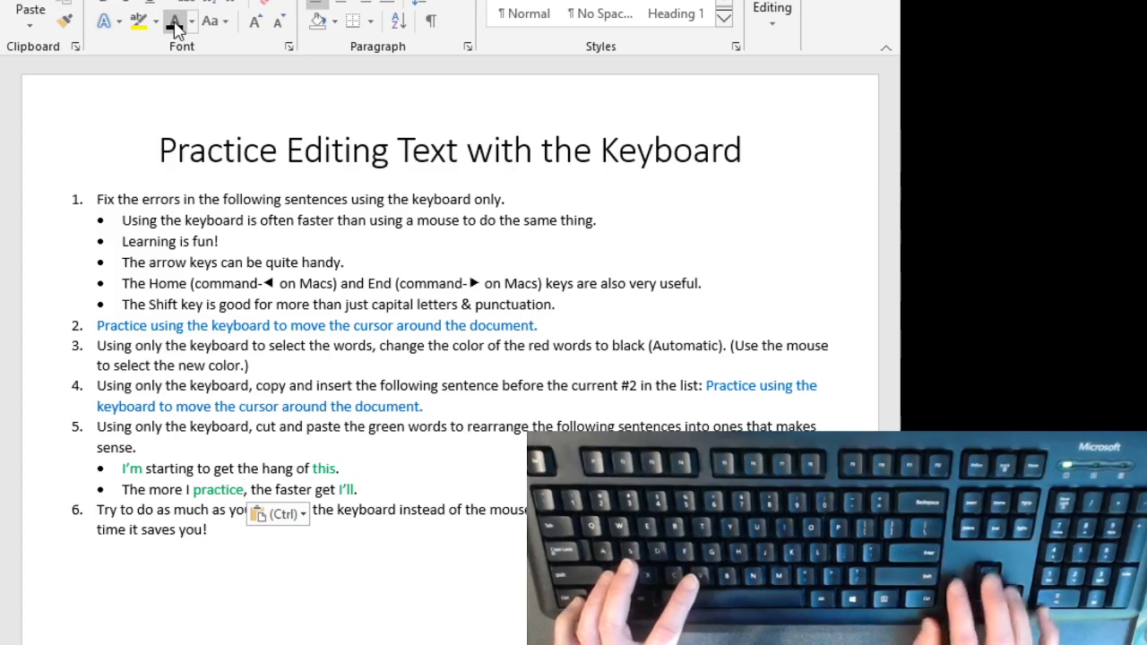
- Move the green word "I'll" in front of "get" so the sentence ends "the faster I'll get."
key(End)
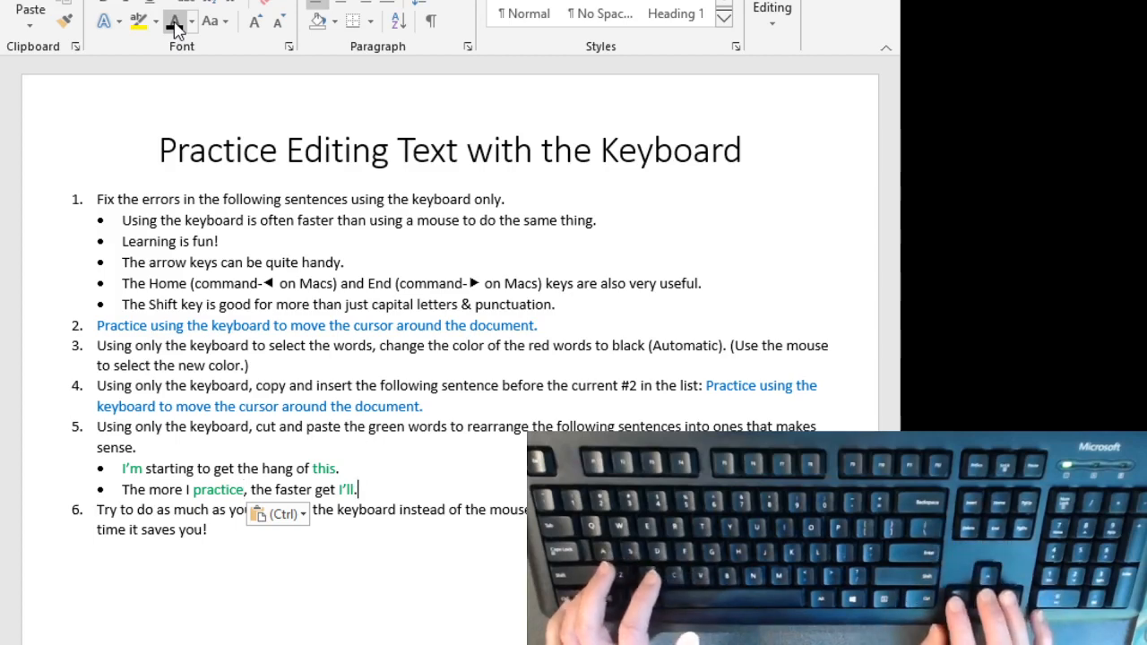
key(shift+Left)
key(shift+Left)
key(shift+Left)
key(shift+Left)
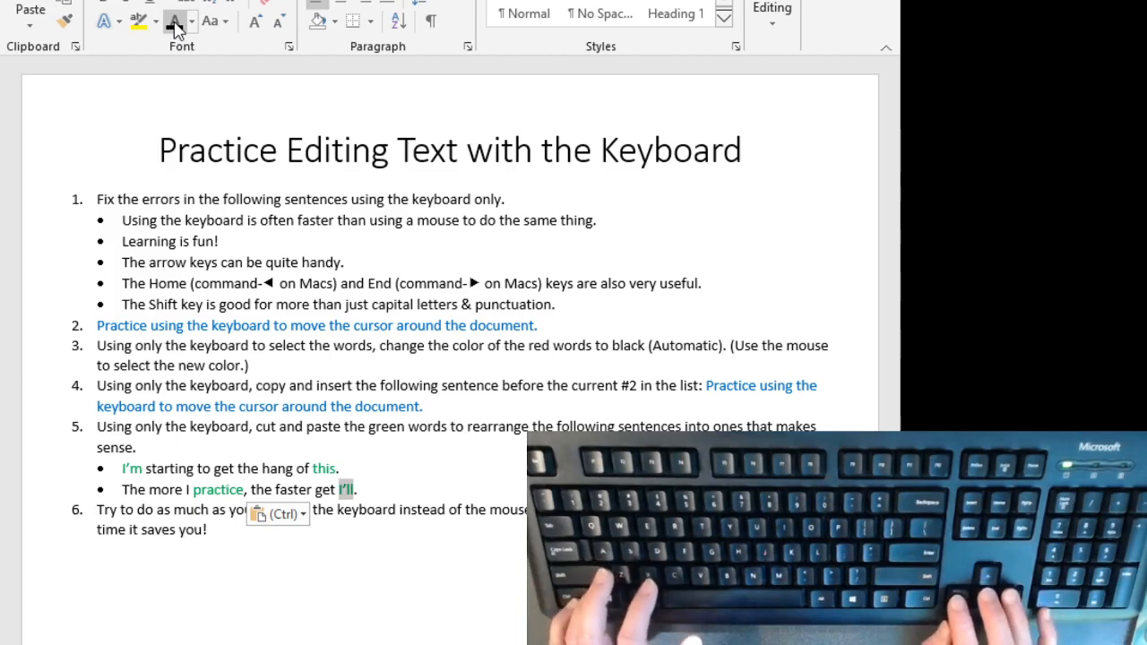
key(ctrl+x)
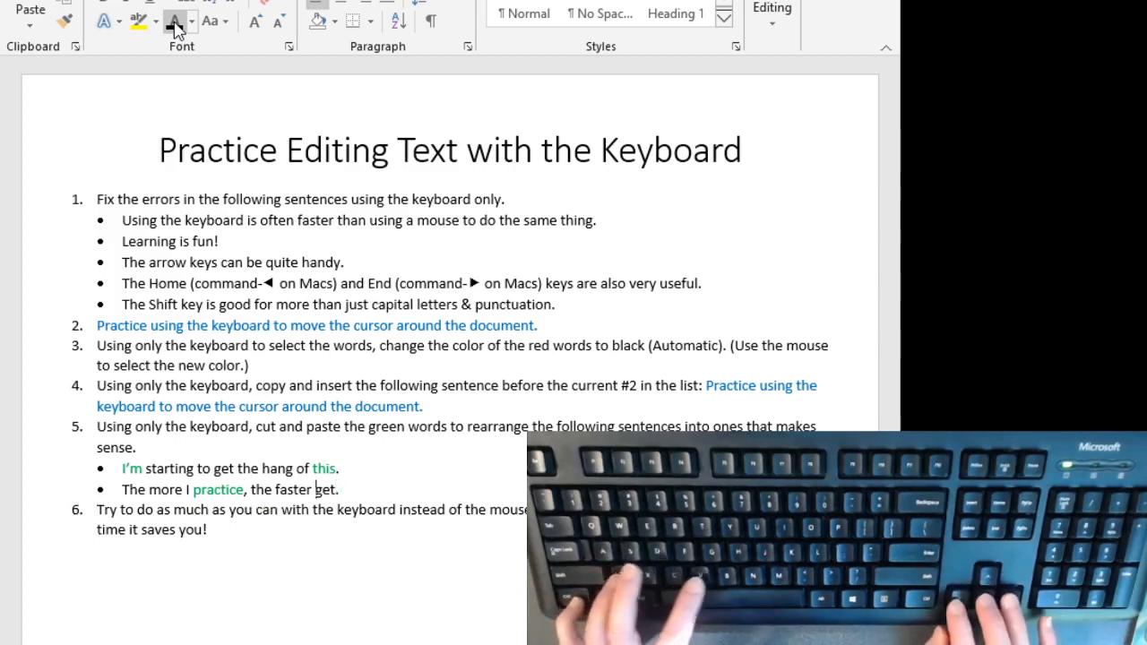
key(ctrl+v)
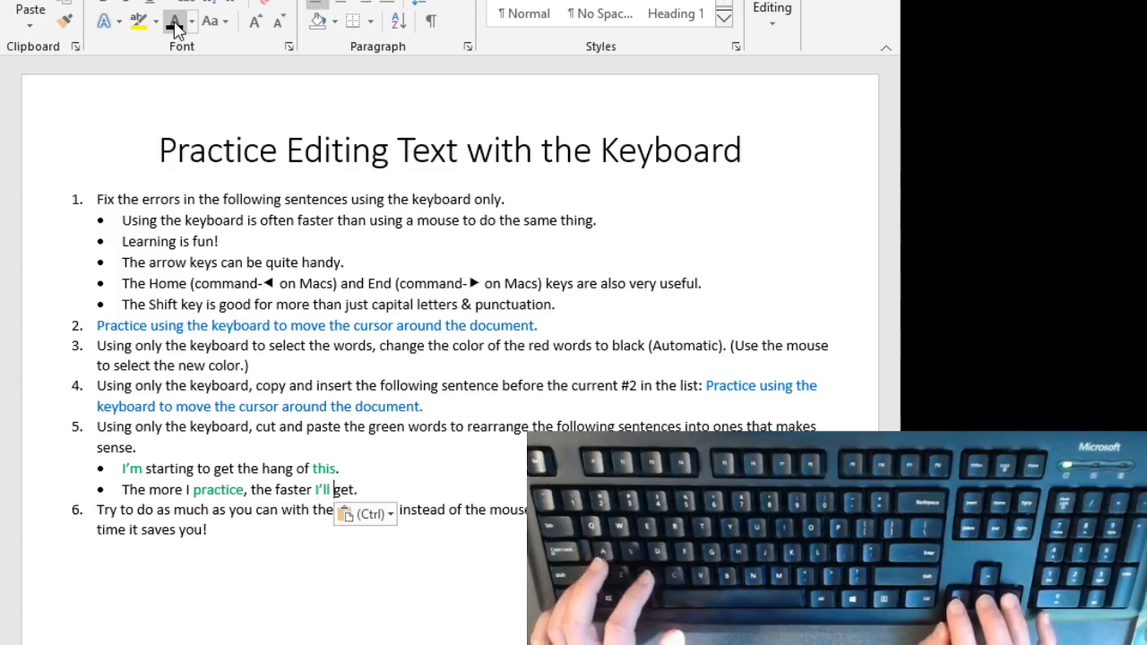